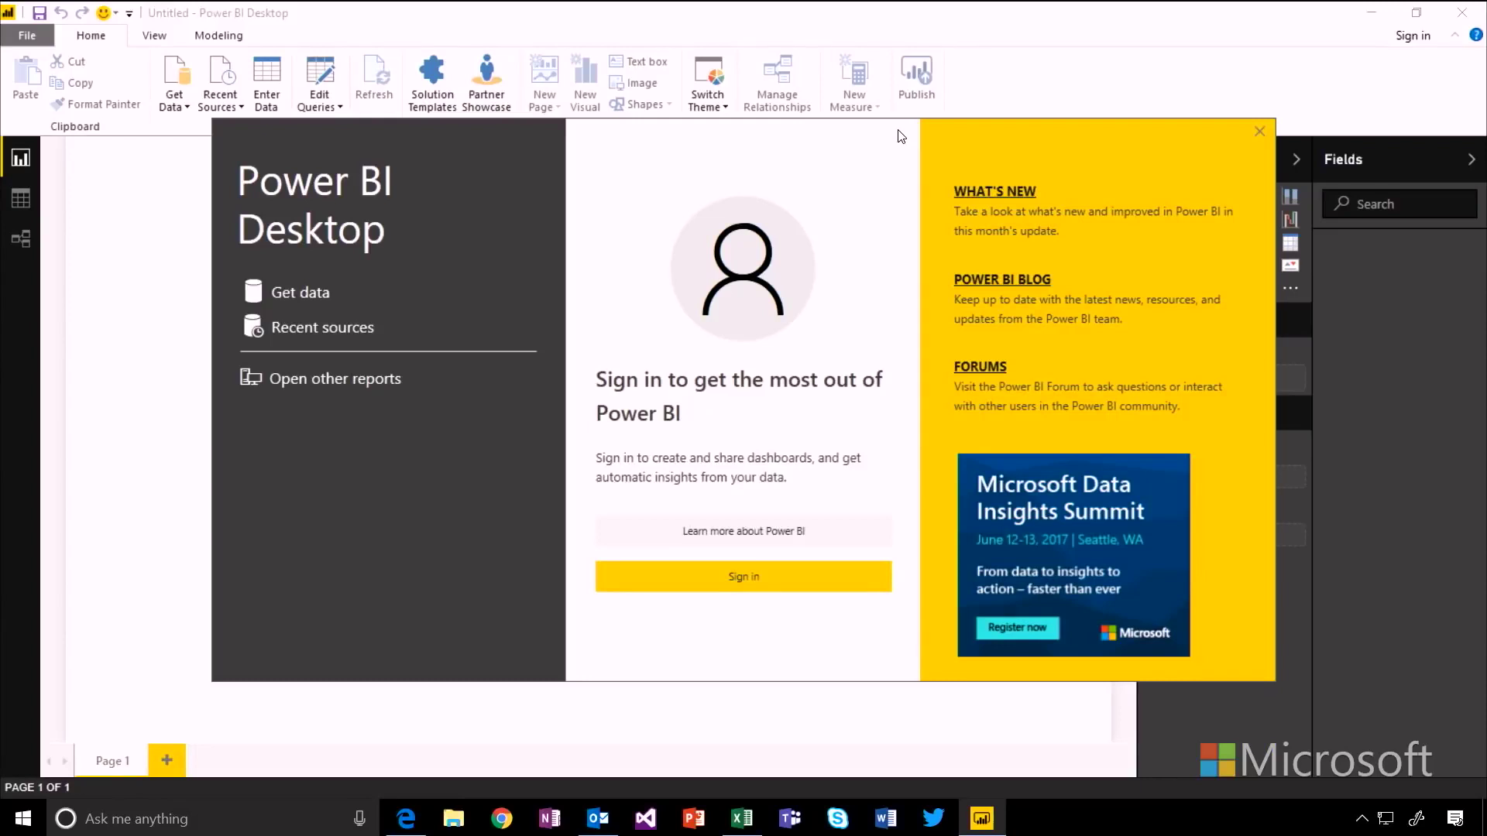
Connect to the Excel workbook Financial Sample.xlsx on the Desktop.
click(301, 295)
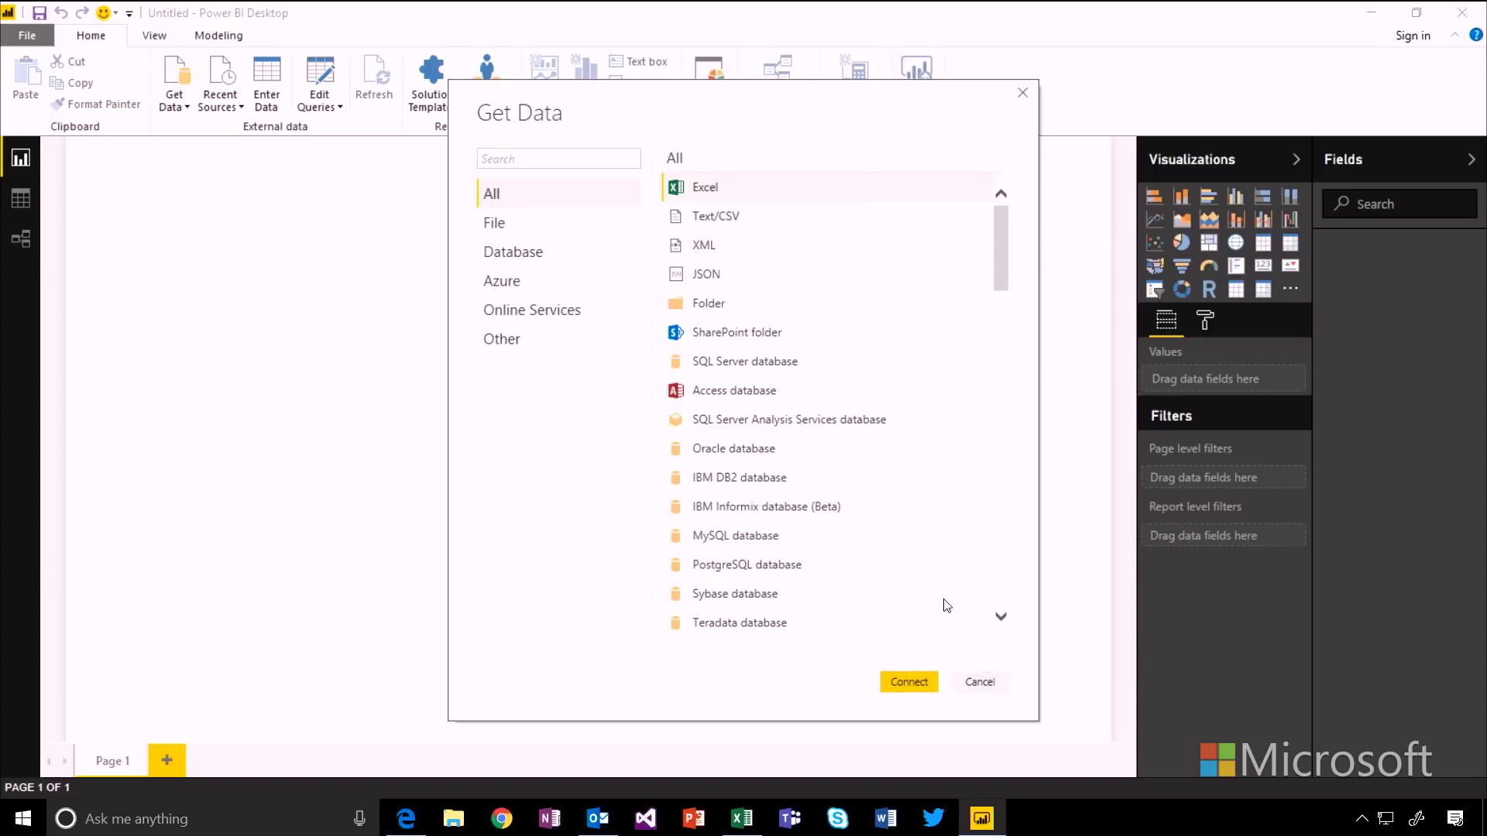
click(906, 683)
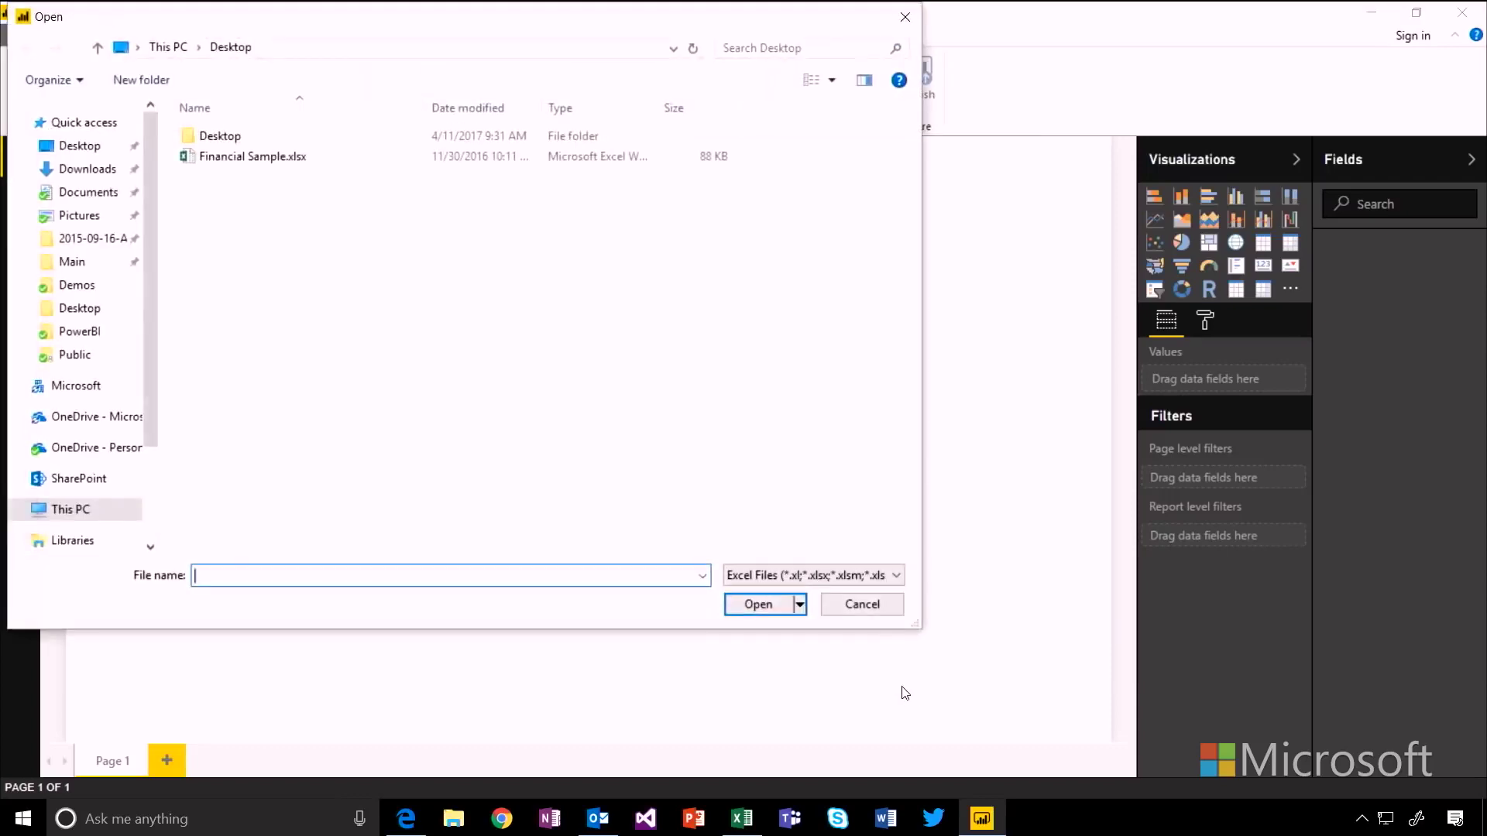
click(298, 158)
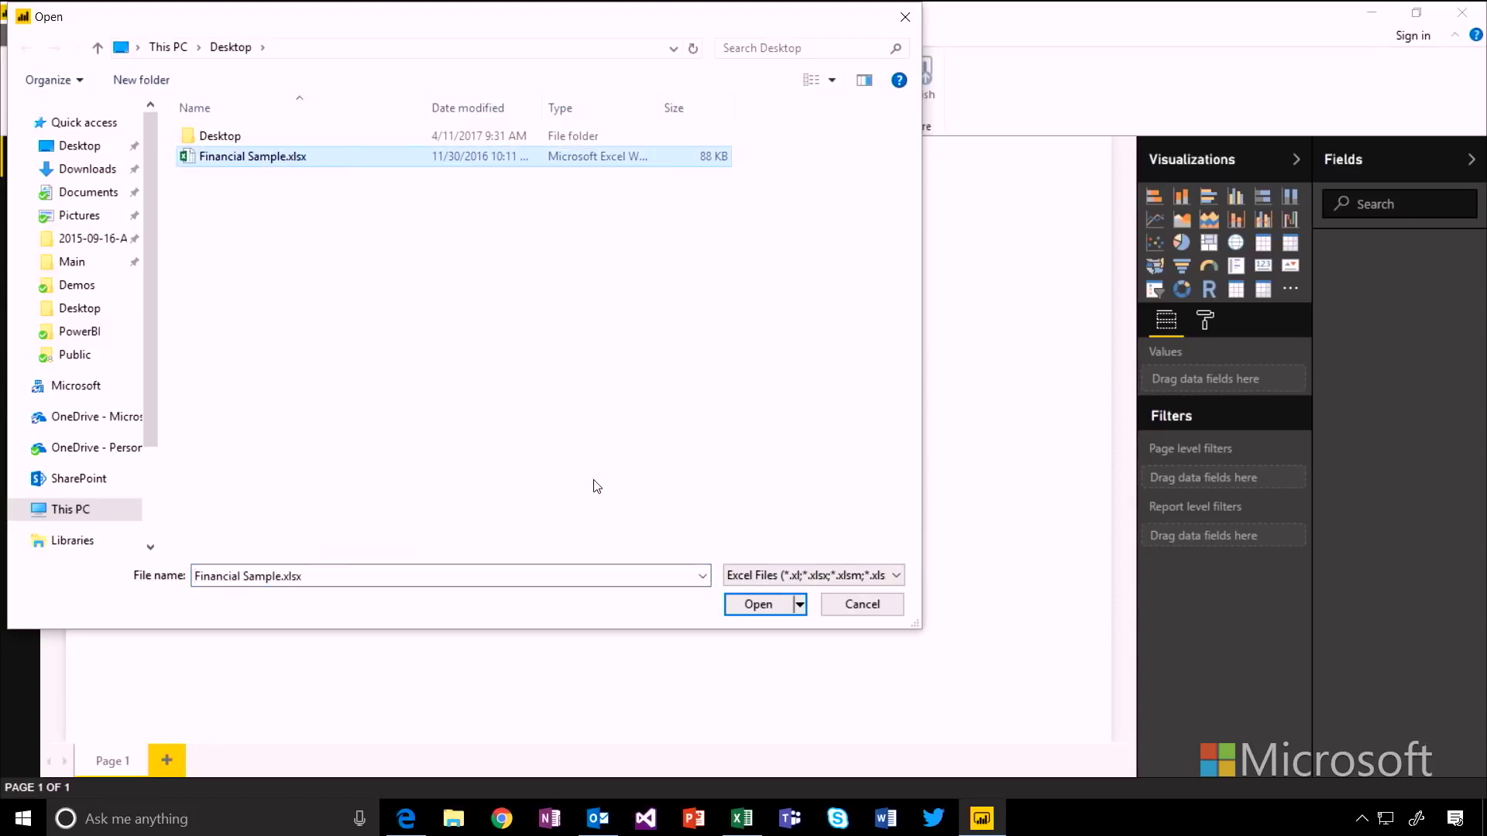
click(745, 607)
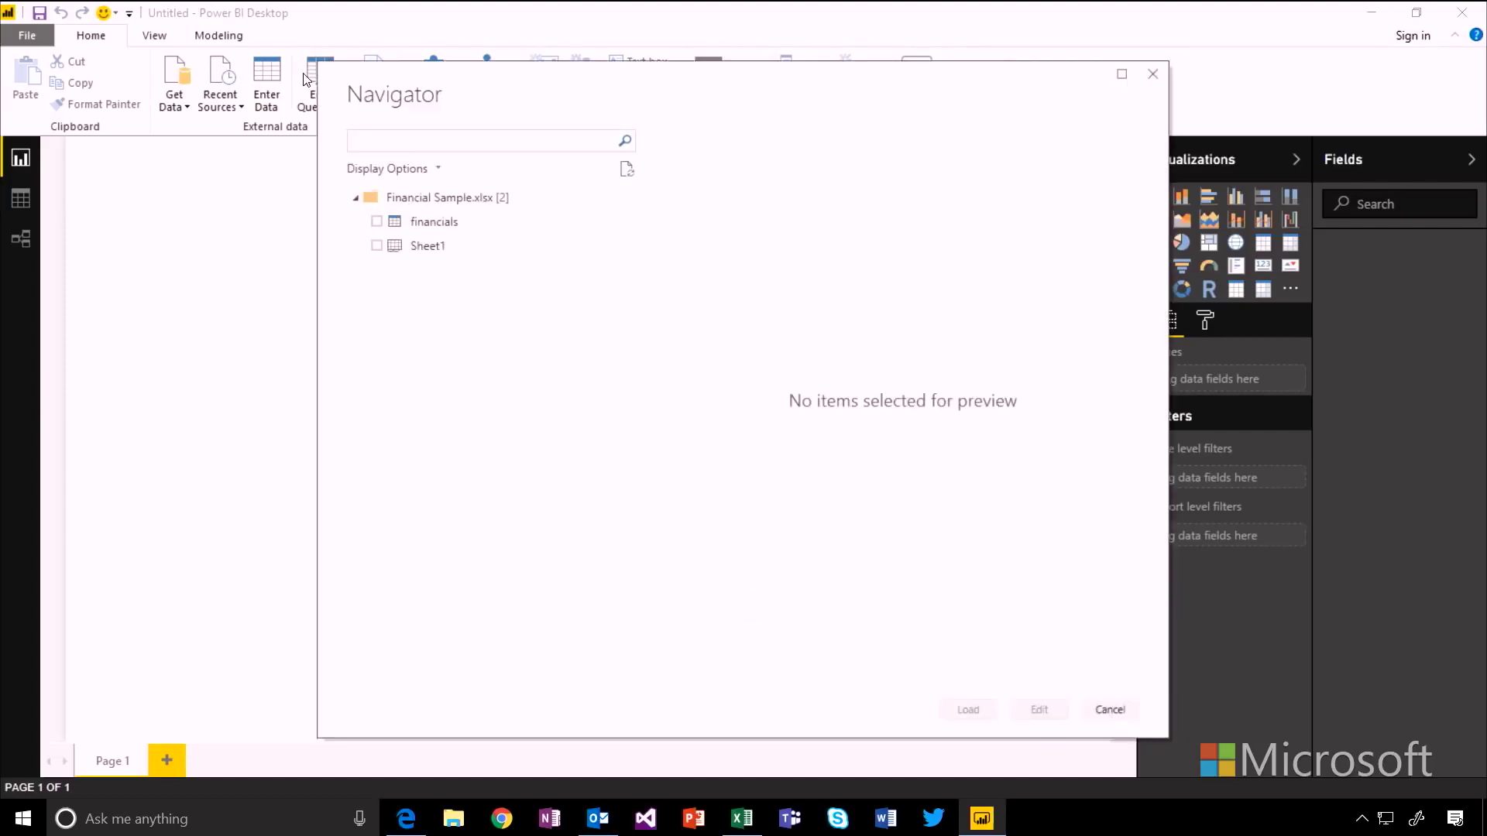
Tick the financials table, preview its columns, and load it into the report.
click(376, 221)
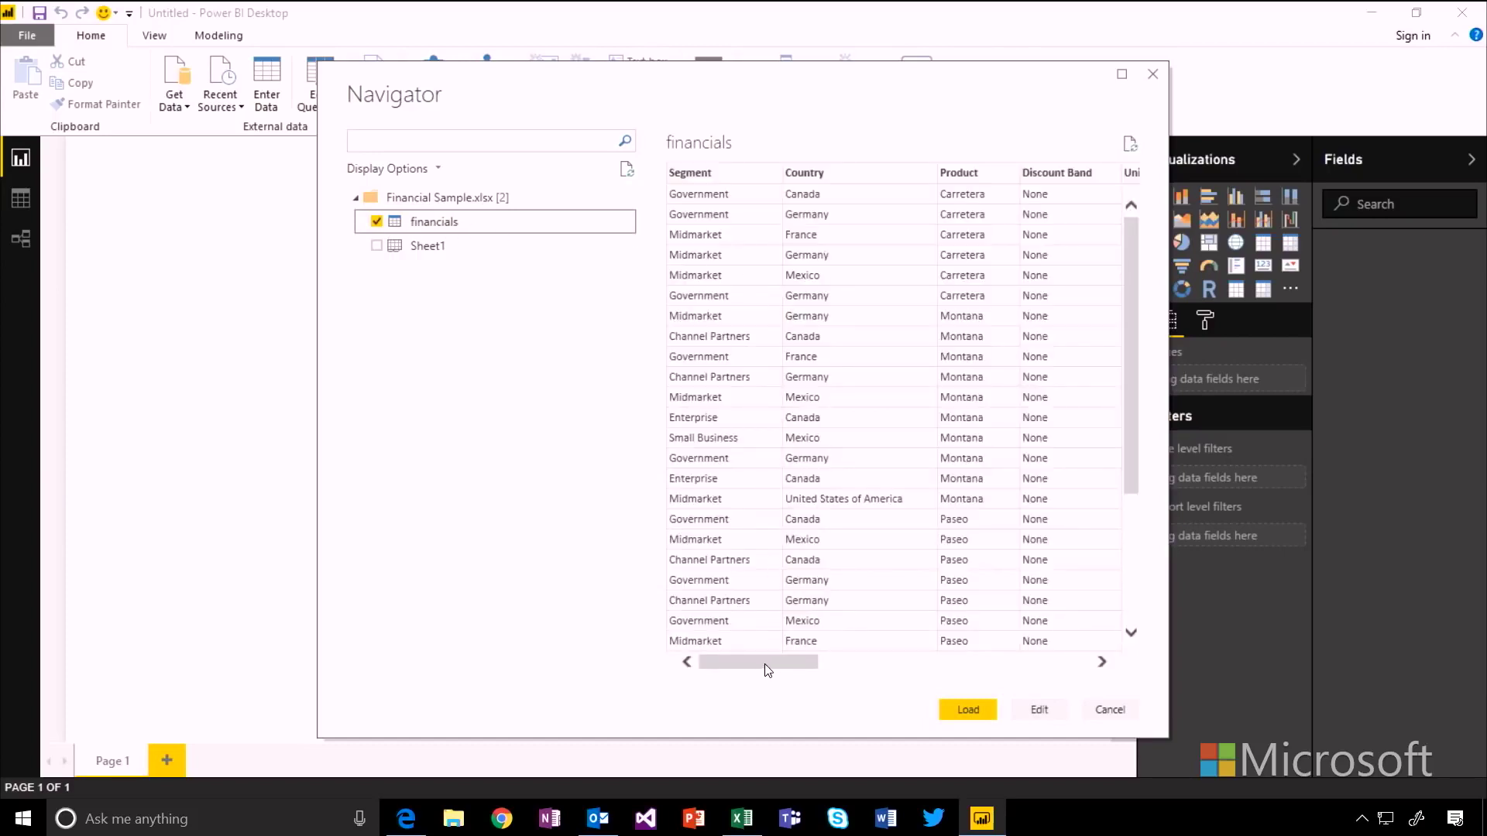
drag(765, 664, 1024, 619)
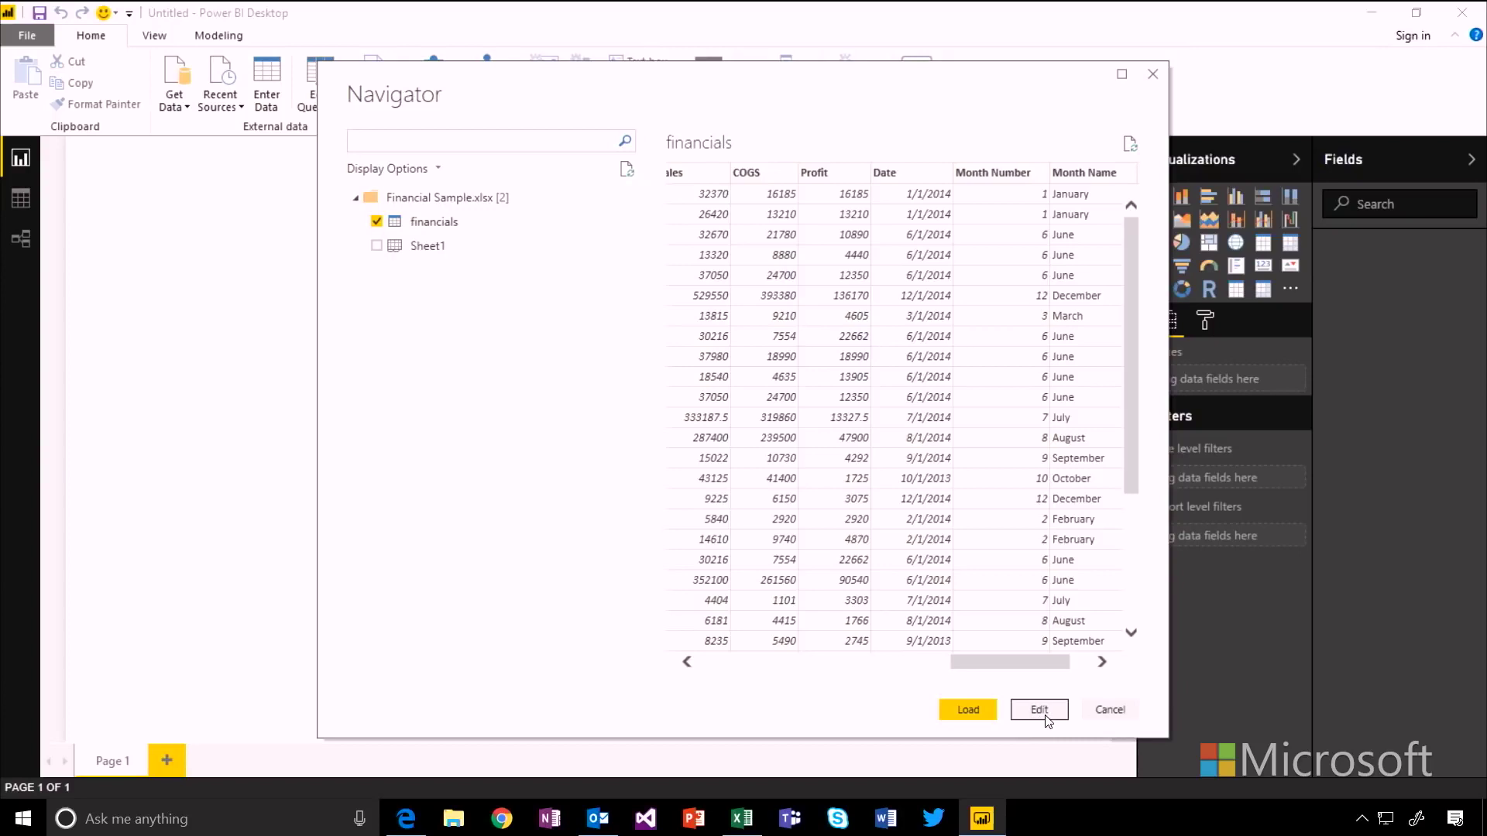
click(982, 710)
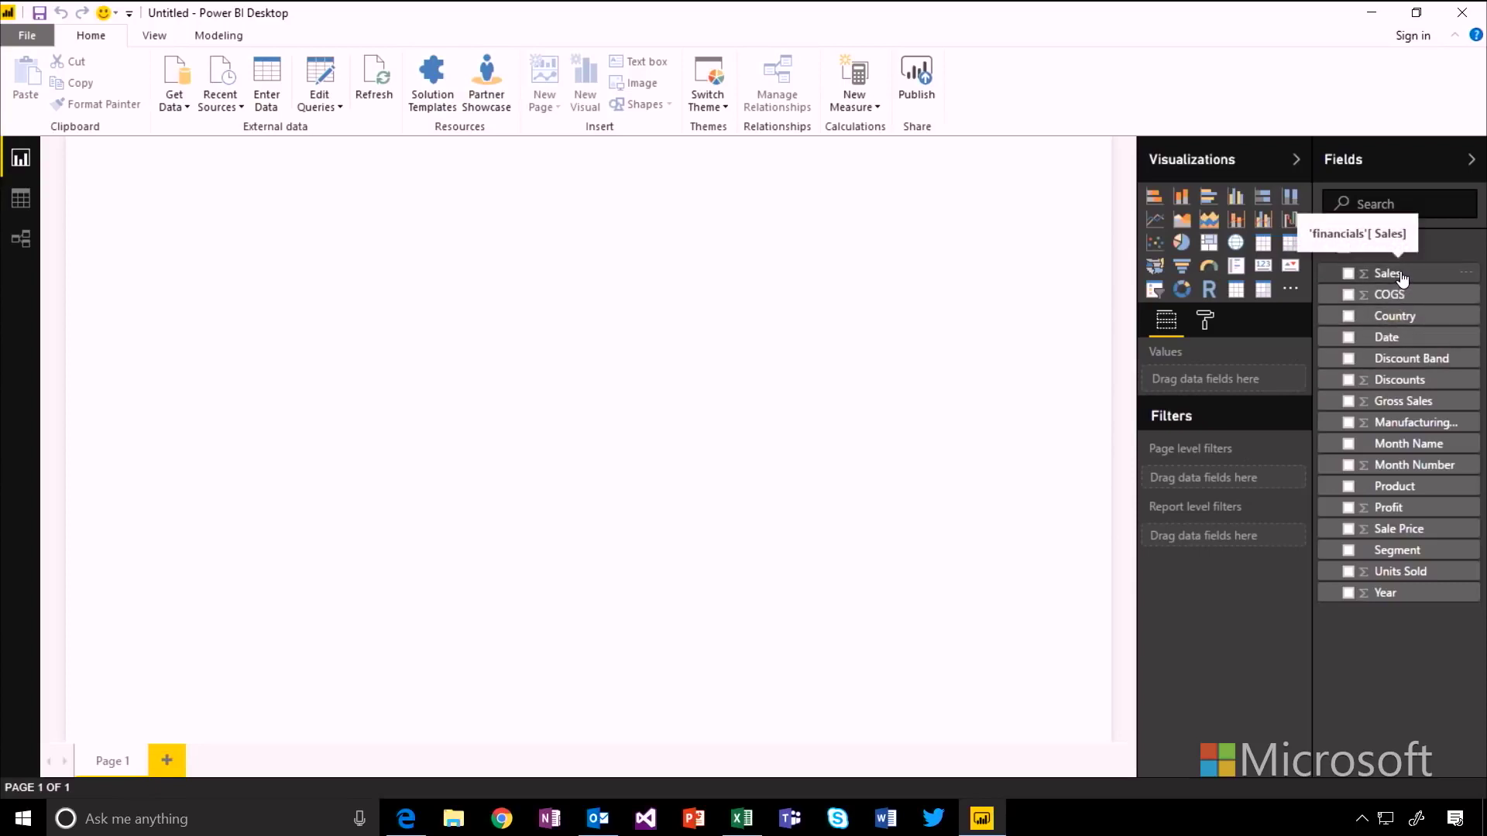
Build a column chart of Sales by Segment and enlarge it by its corner handle.
drag(1398, 280, 304, 430)
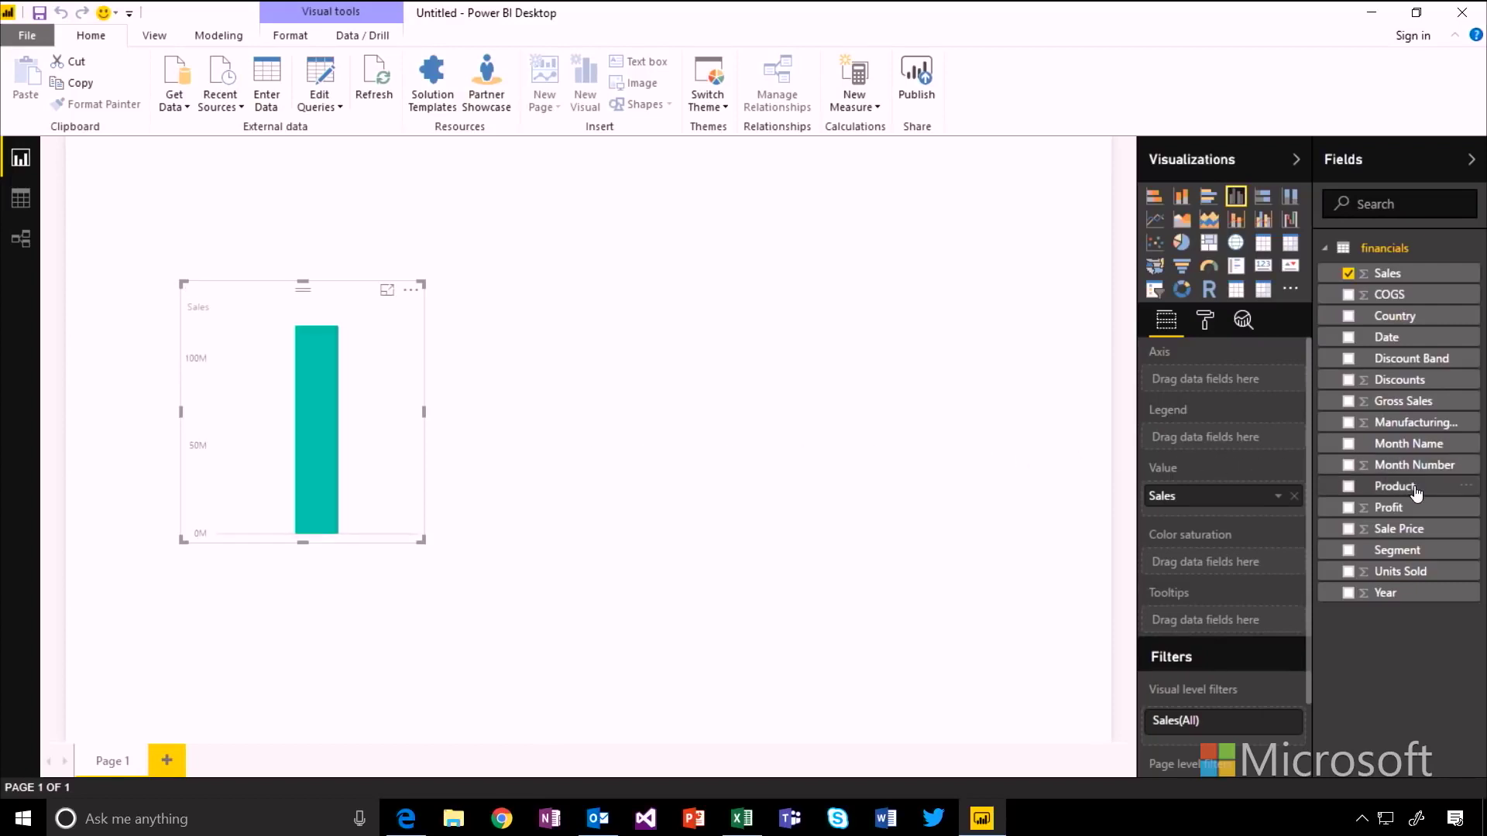
drag(1406, 551, 362, 447)
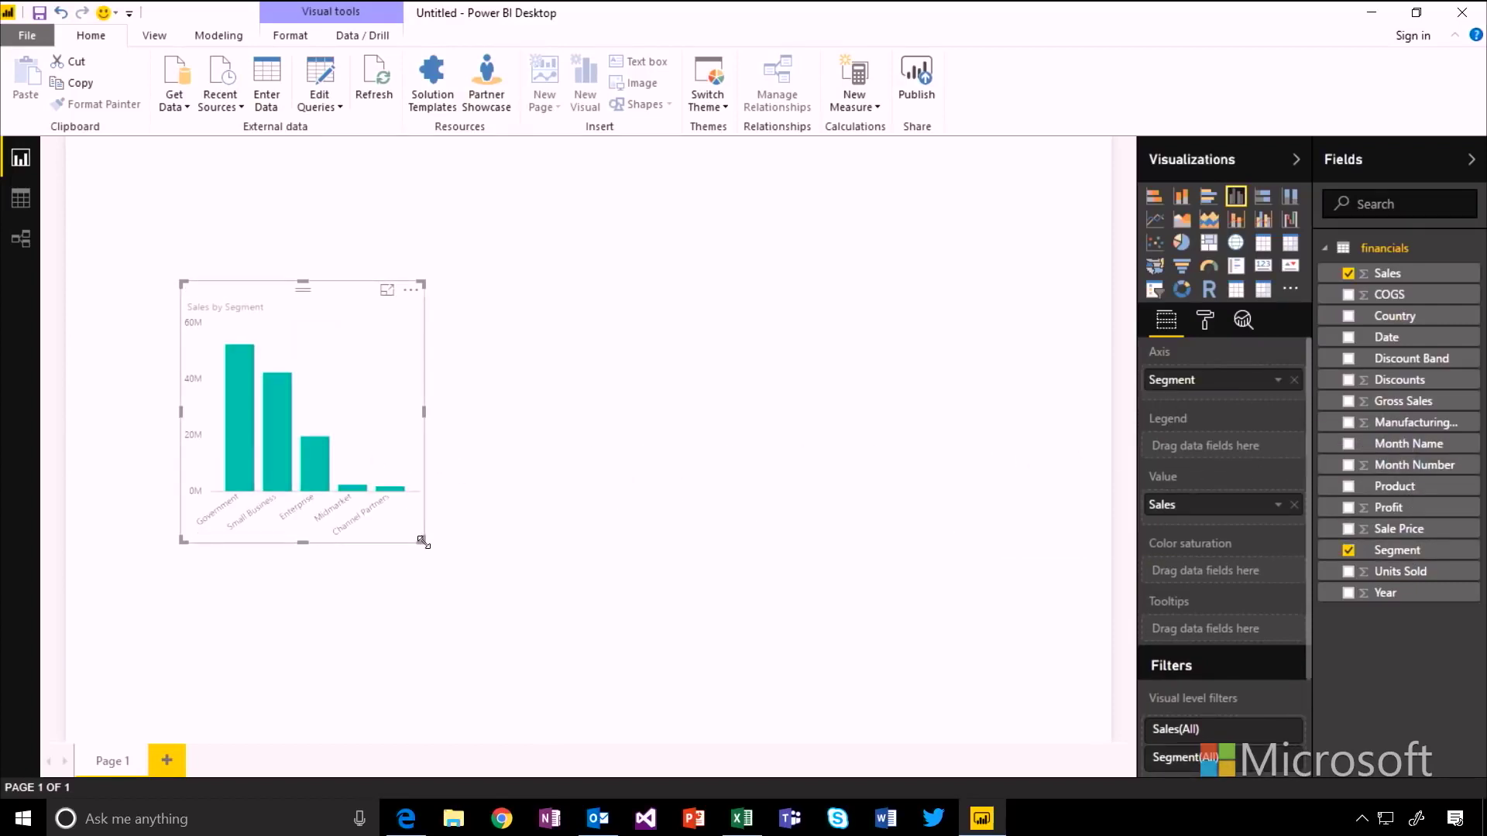
drag(423, 540, 617, 600)
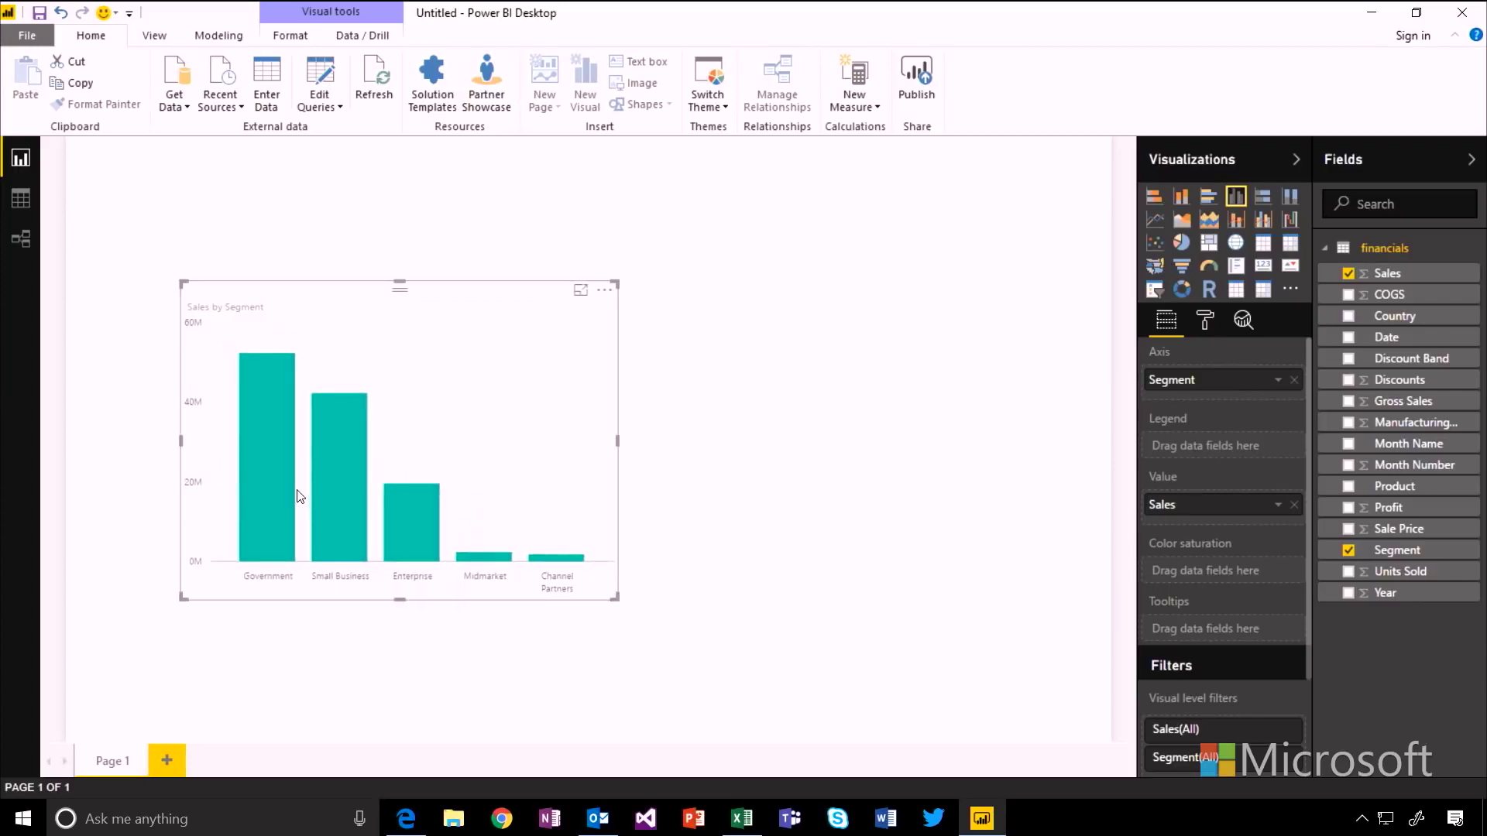
mouse_move(280, 453)
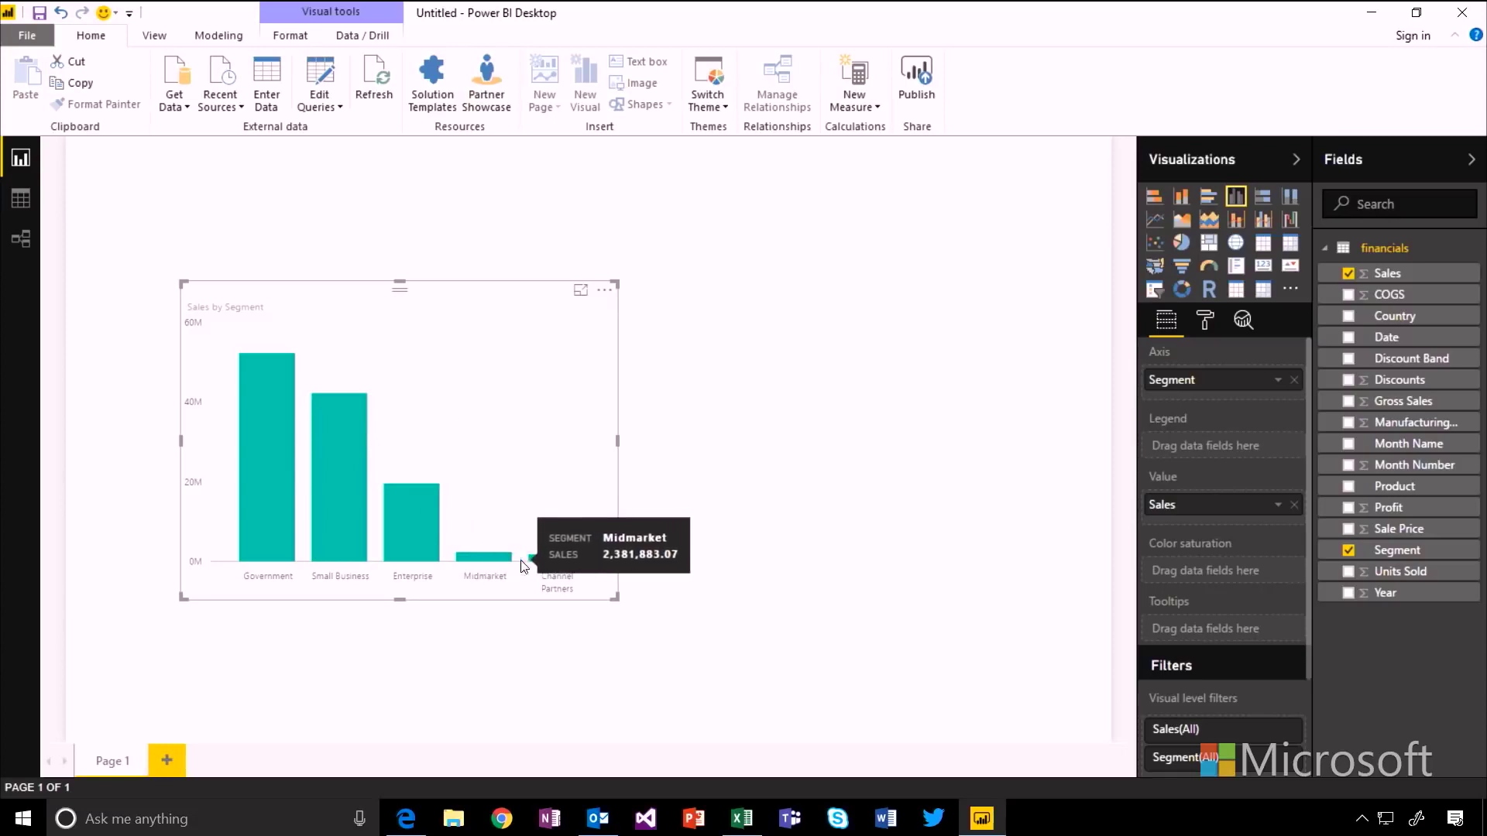
click(876, 601)
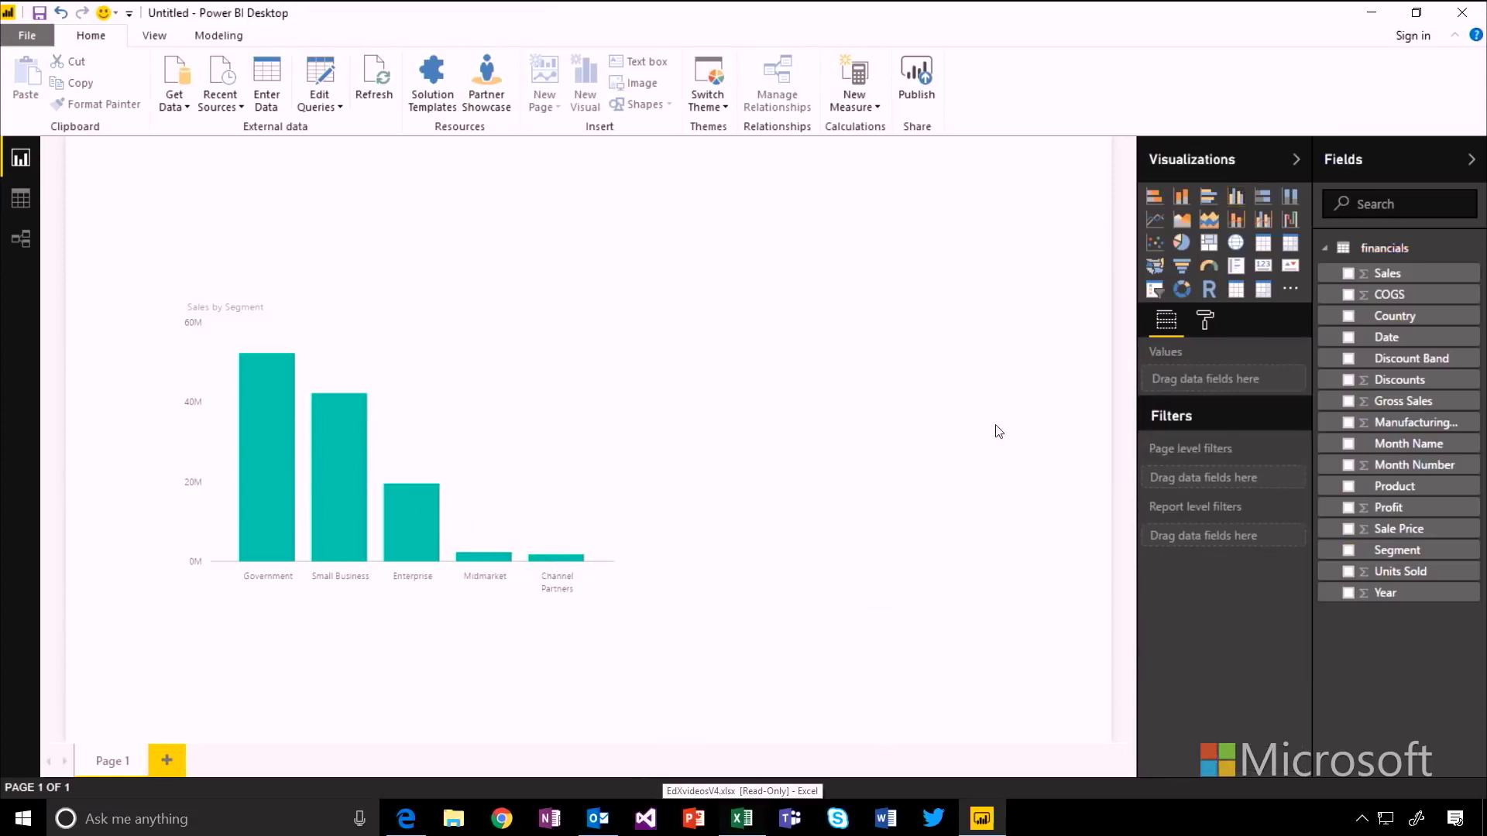
Place a resized map beside the chart, plotting Country with bubbles sized by Sales.
click(1235, 246)
drag(712, 291, 749, 401)
drag(890, 509, 1051, 604)
drag(1388, 274, 842, 457)
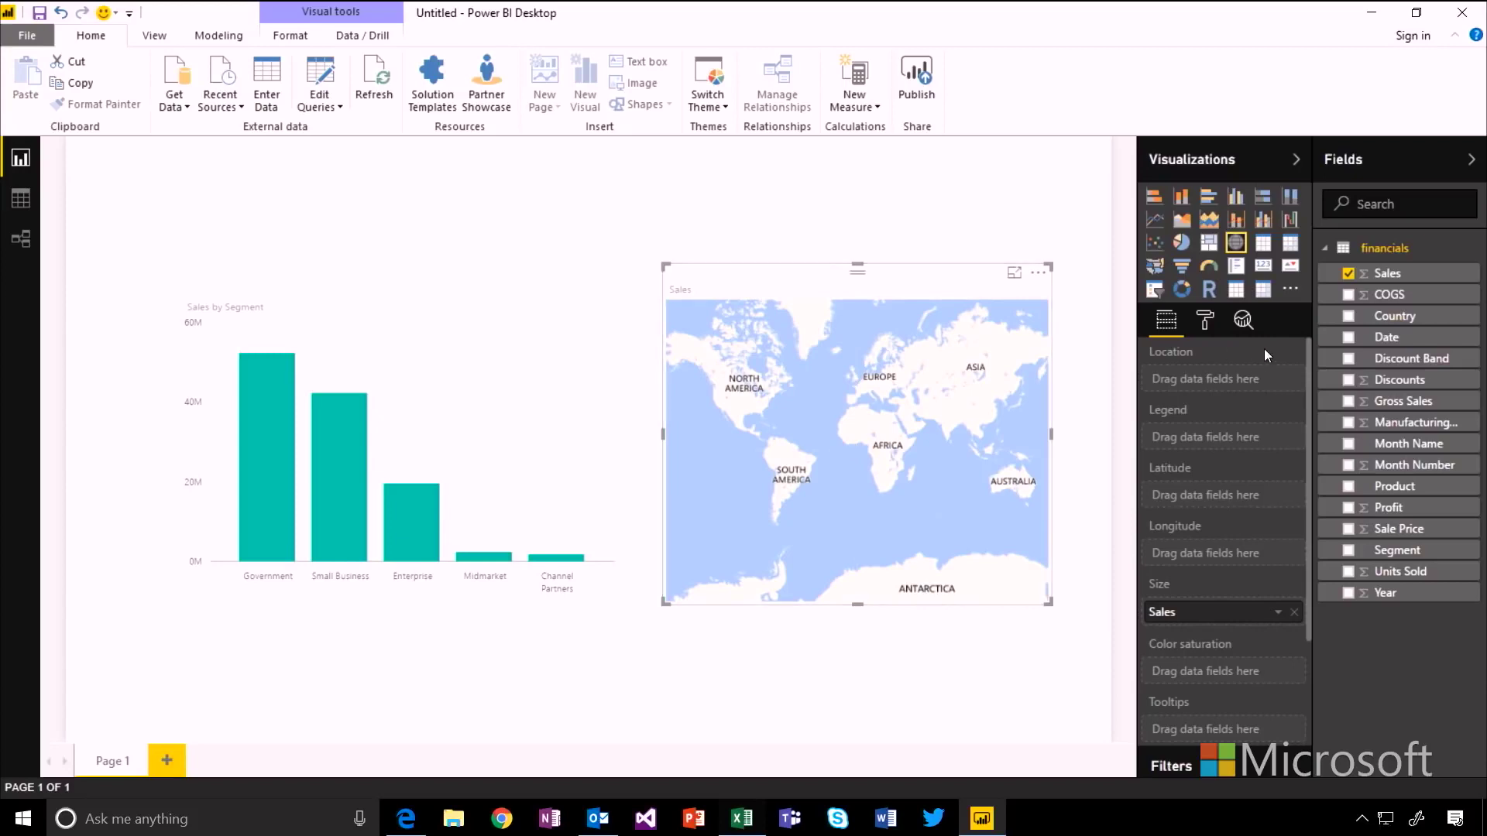
drag(1395, 317, 895, 476)
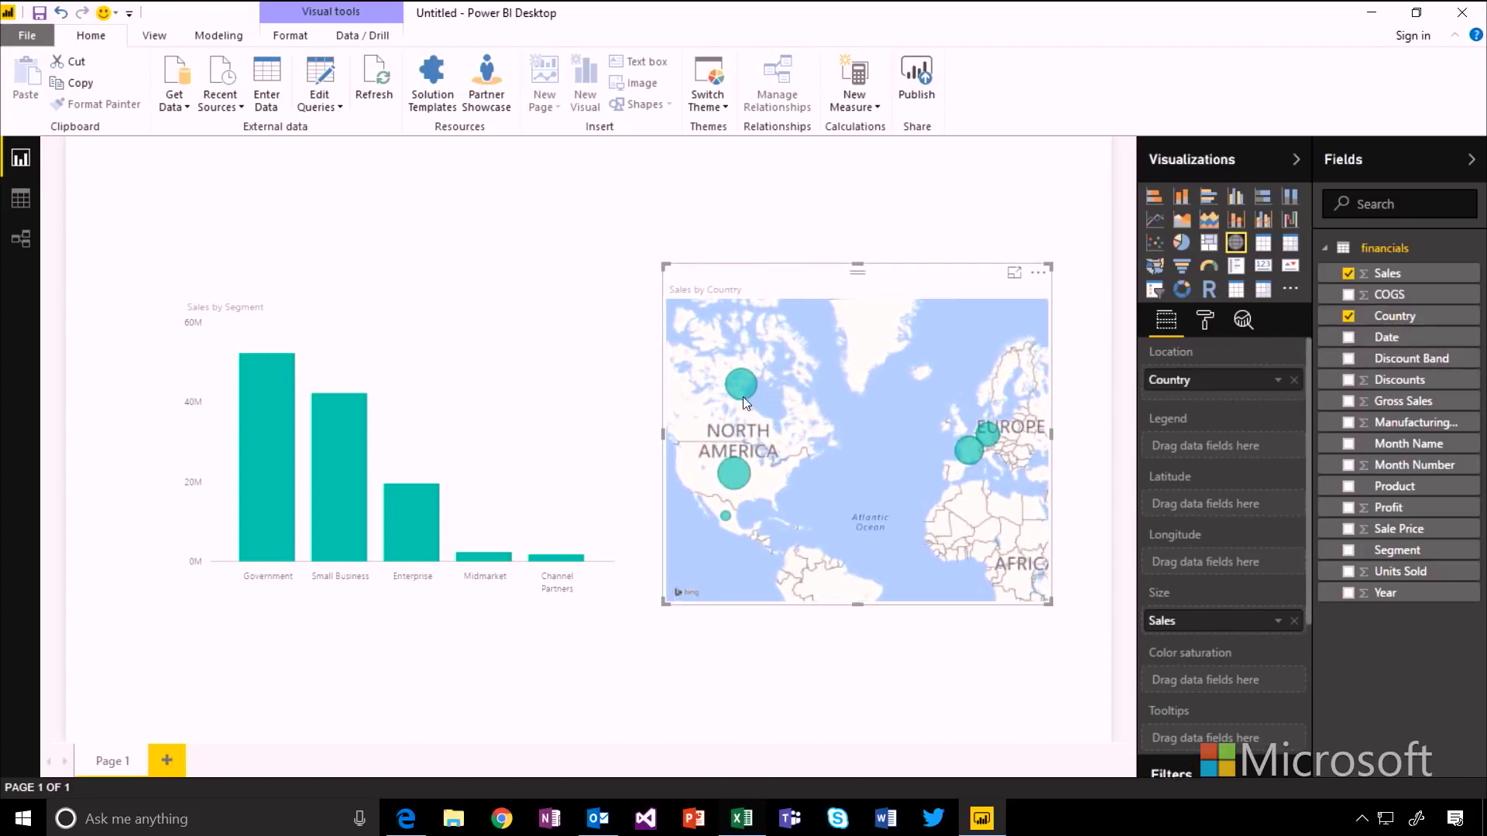
mouse_move(733, 474)
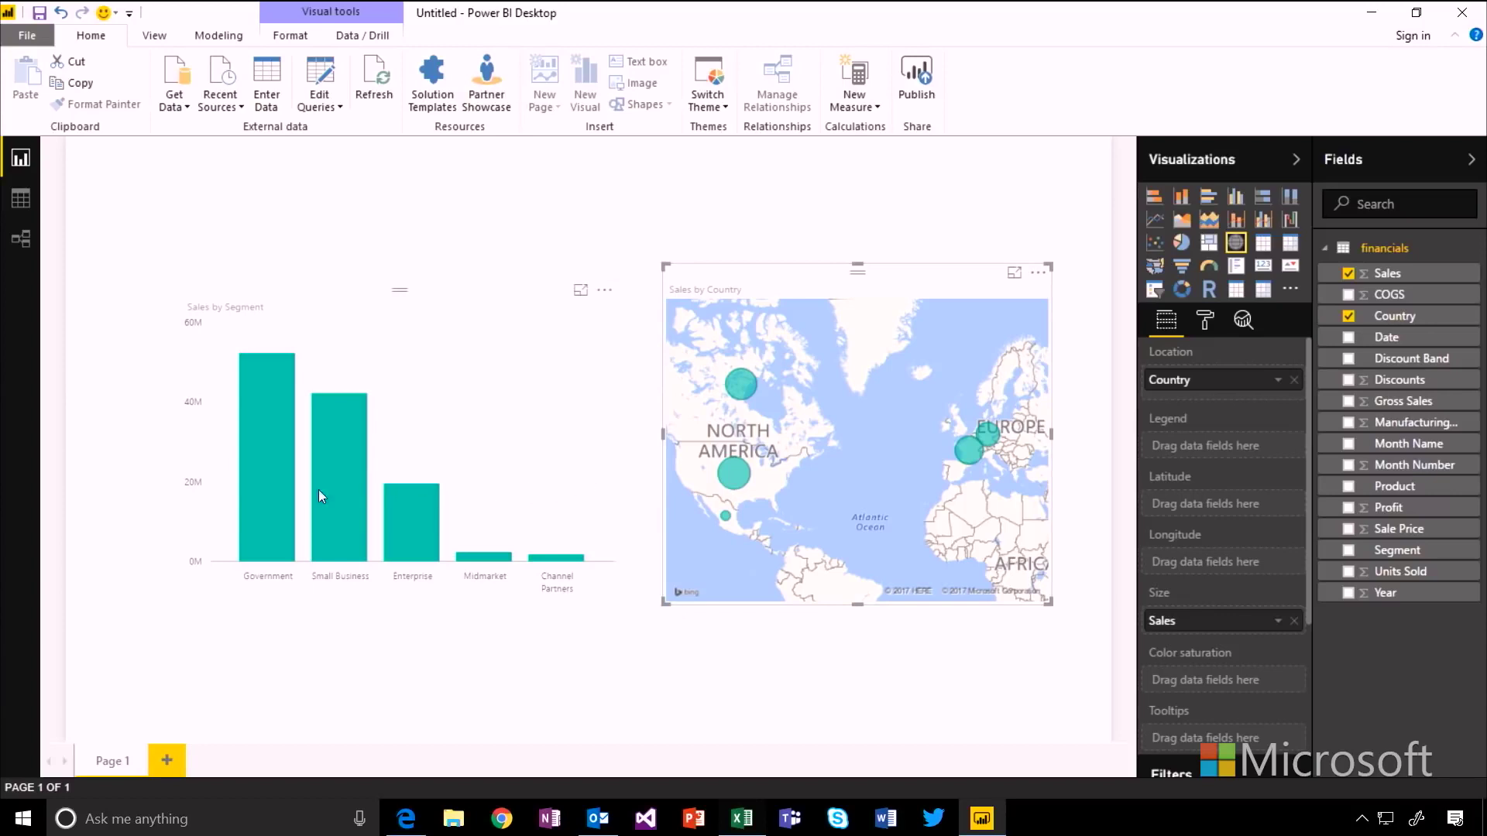
Cross-filter the visuals by Government, then by United States, clearing each highlight afterwards.
click(285, 480)
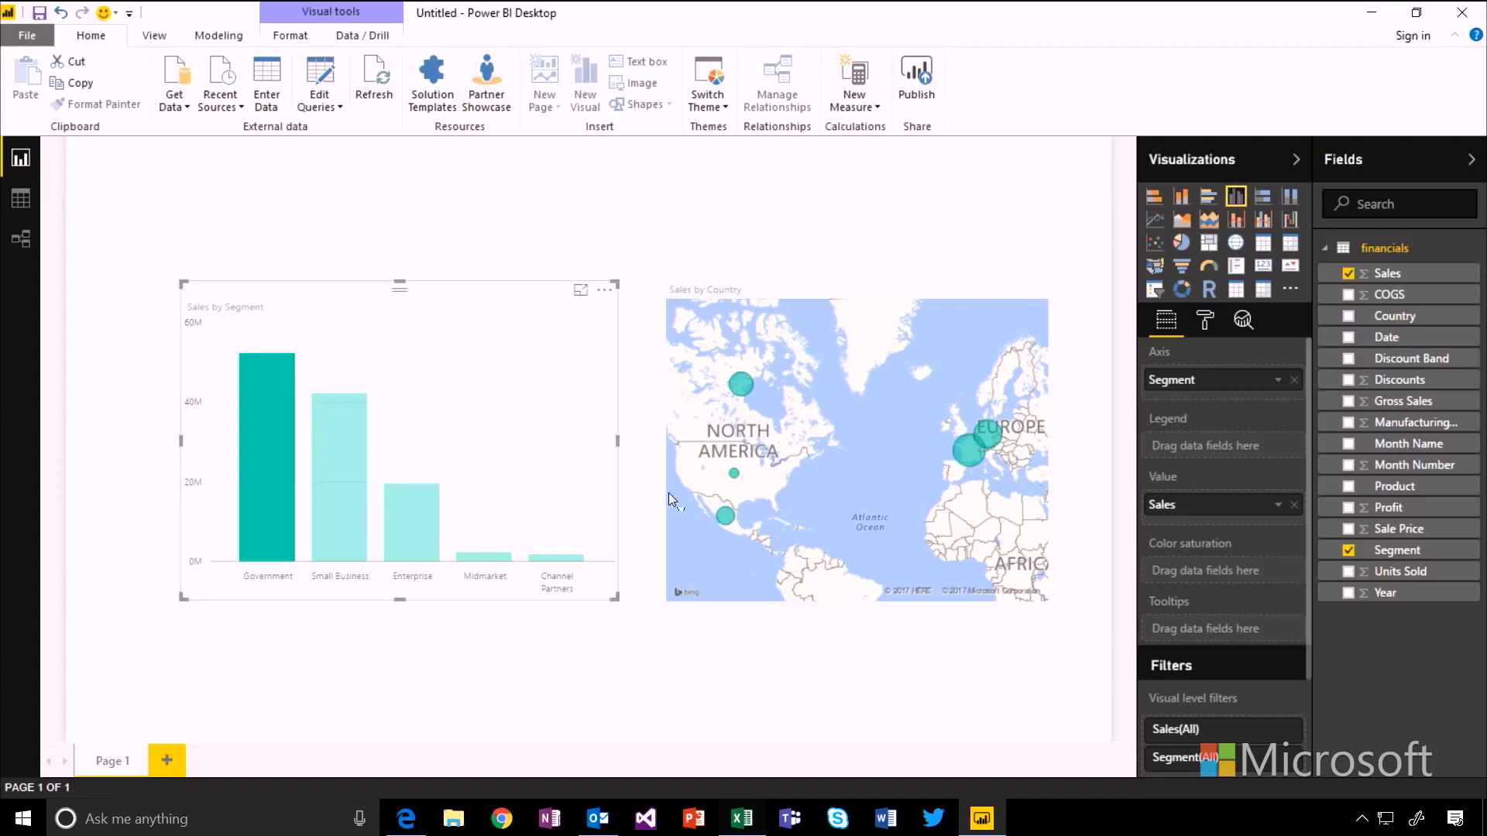
click(802, 499)
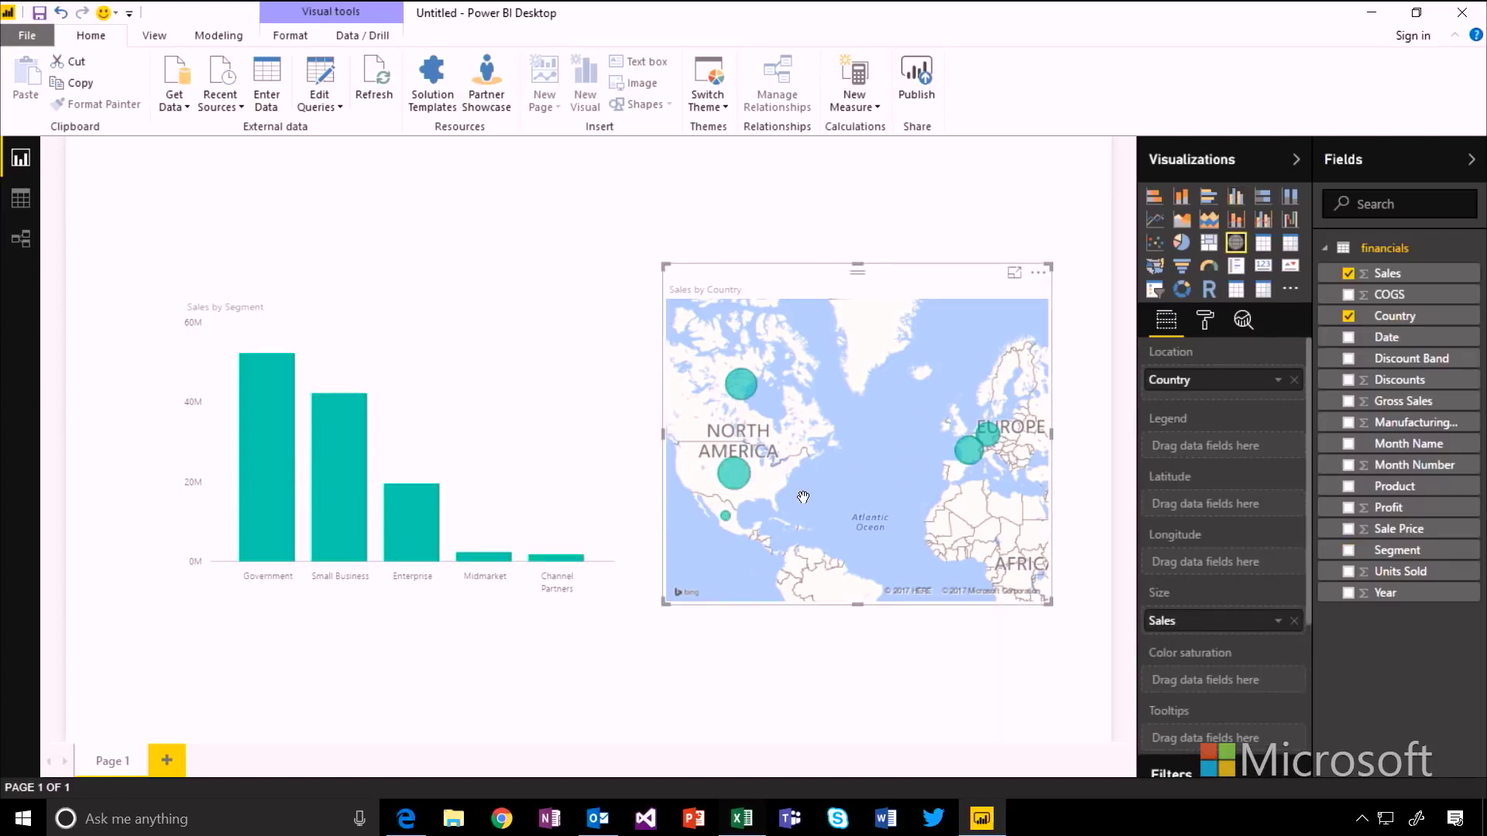
click(736, 482)
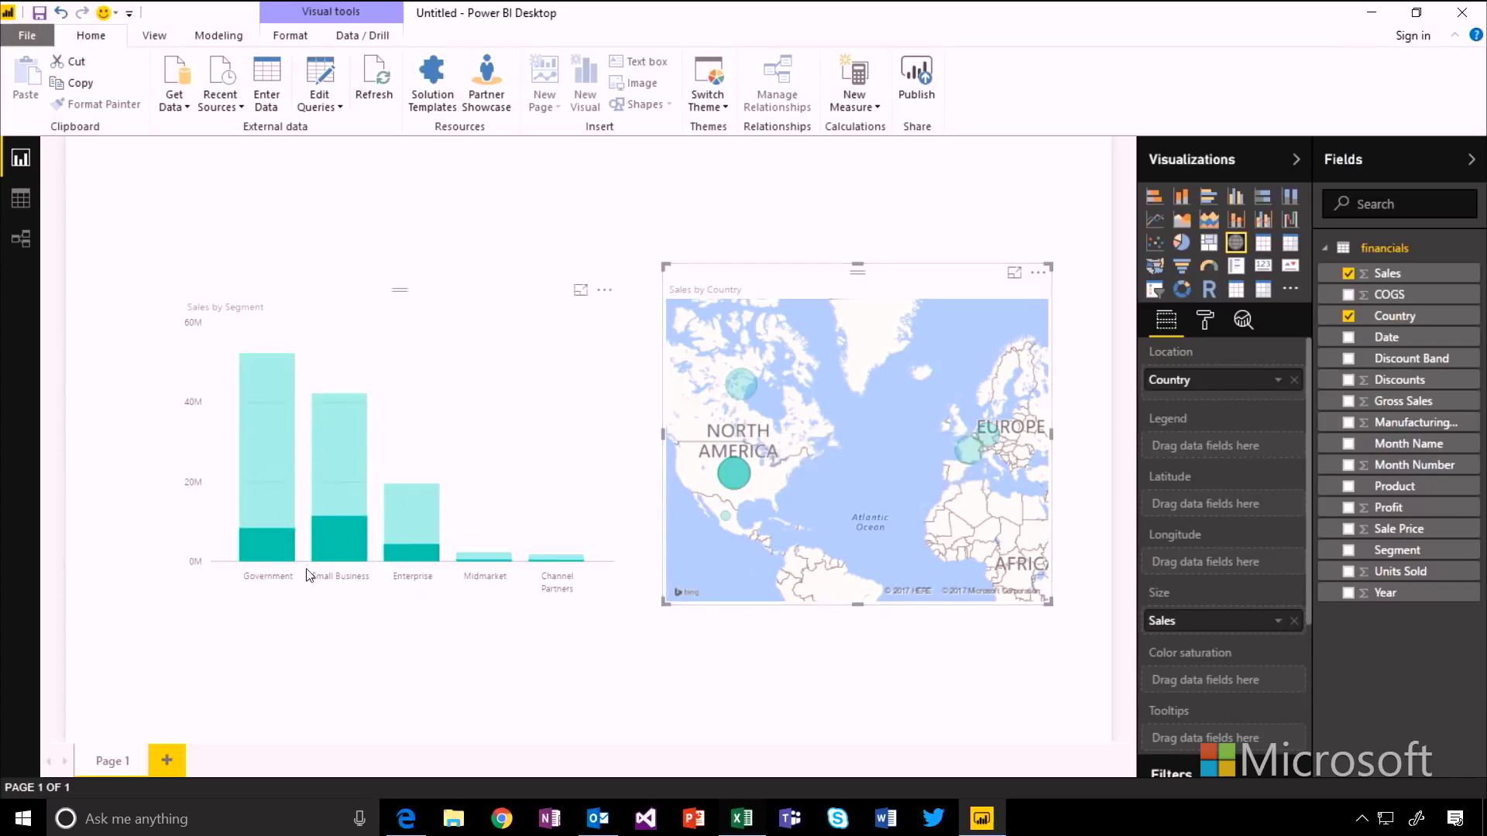
click(487, 543)
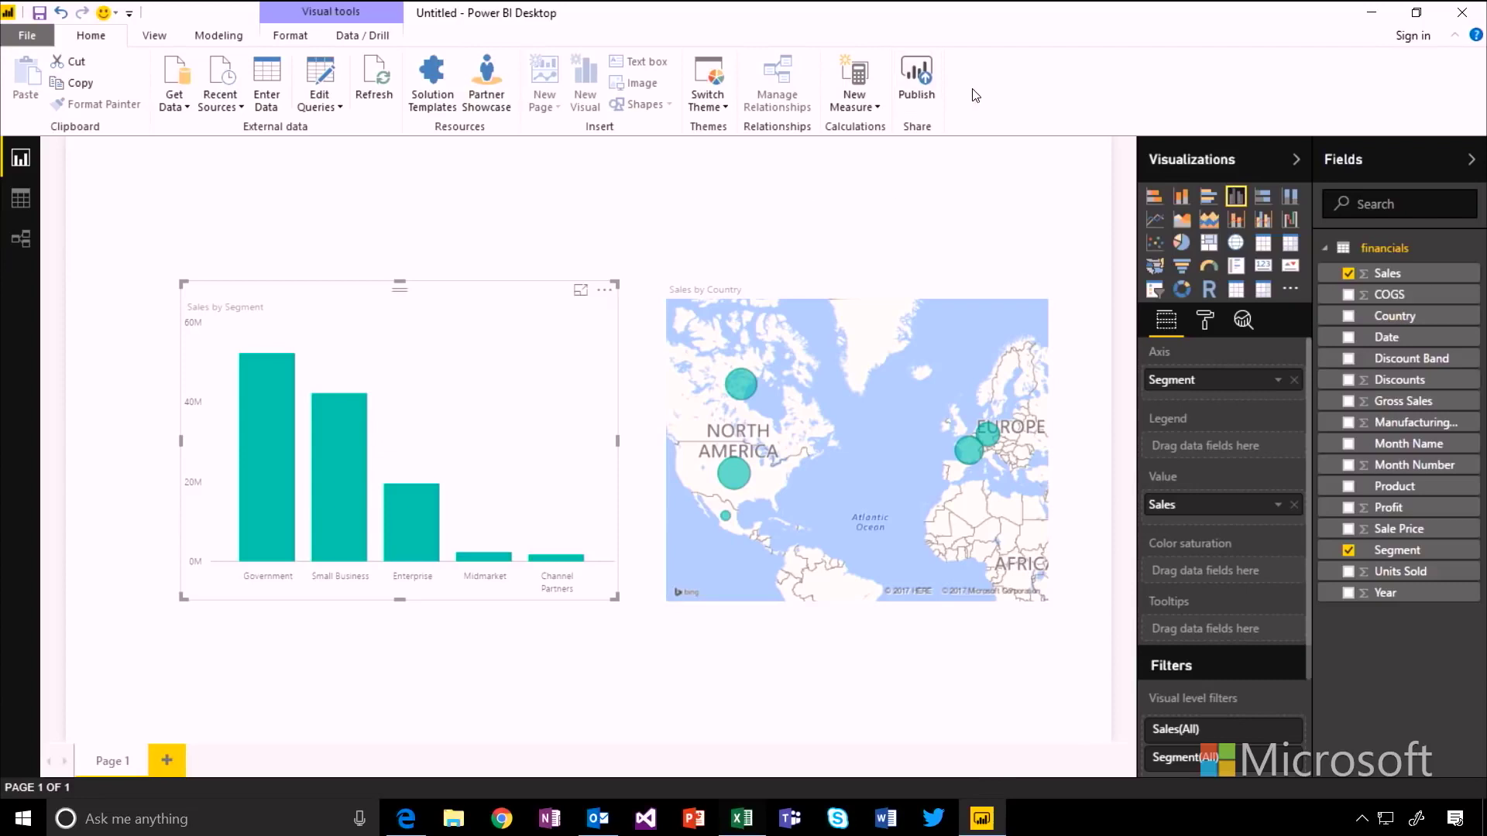
click(922, 75)
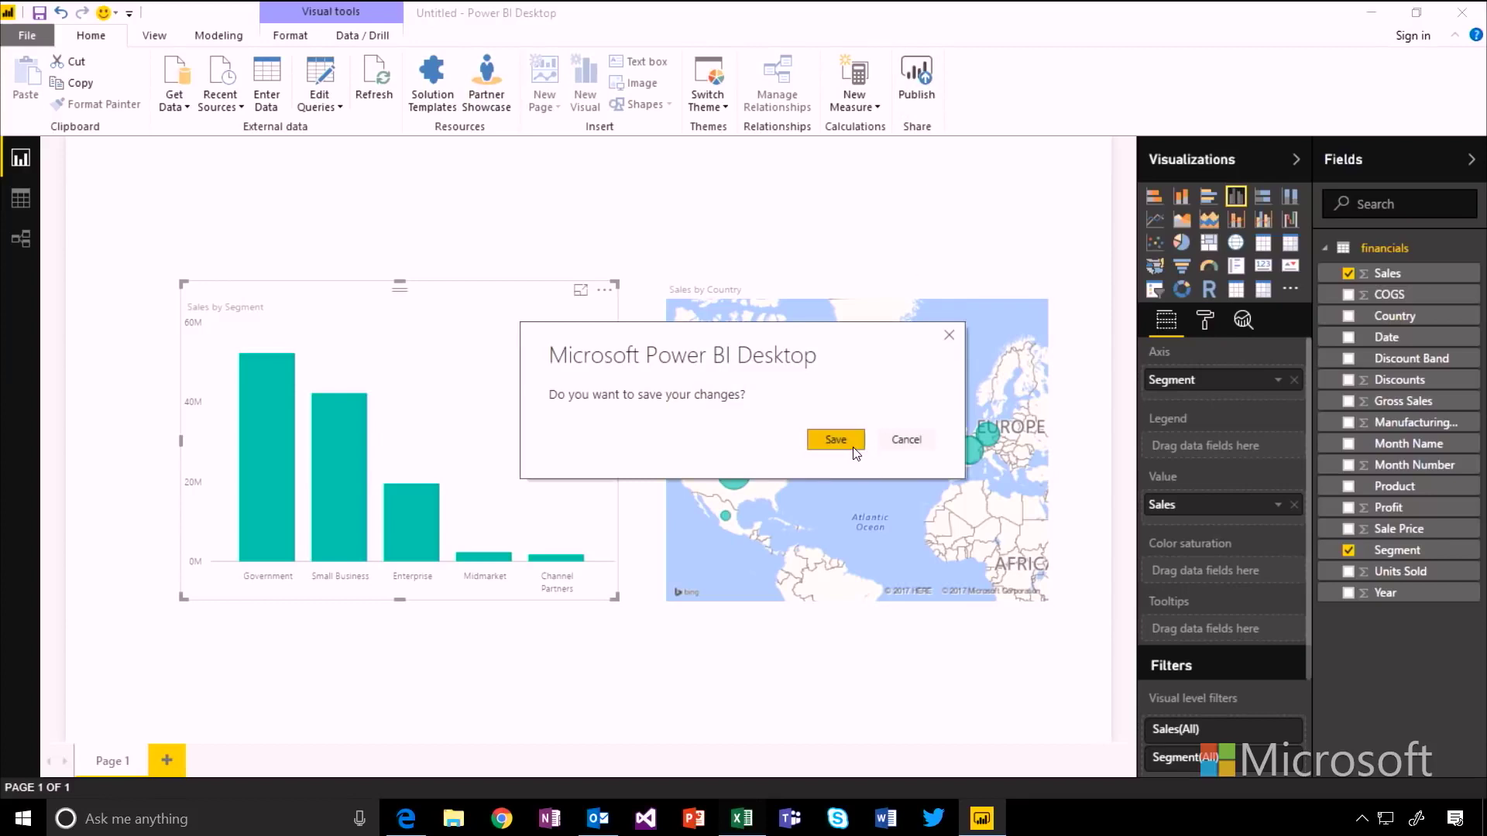
Save the report over the existing contoso.pbix, confirming the replacement.
click(853, 447)
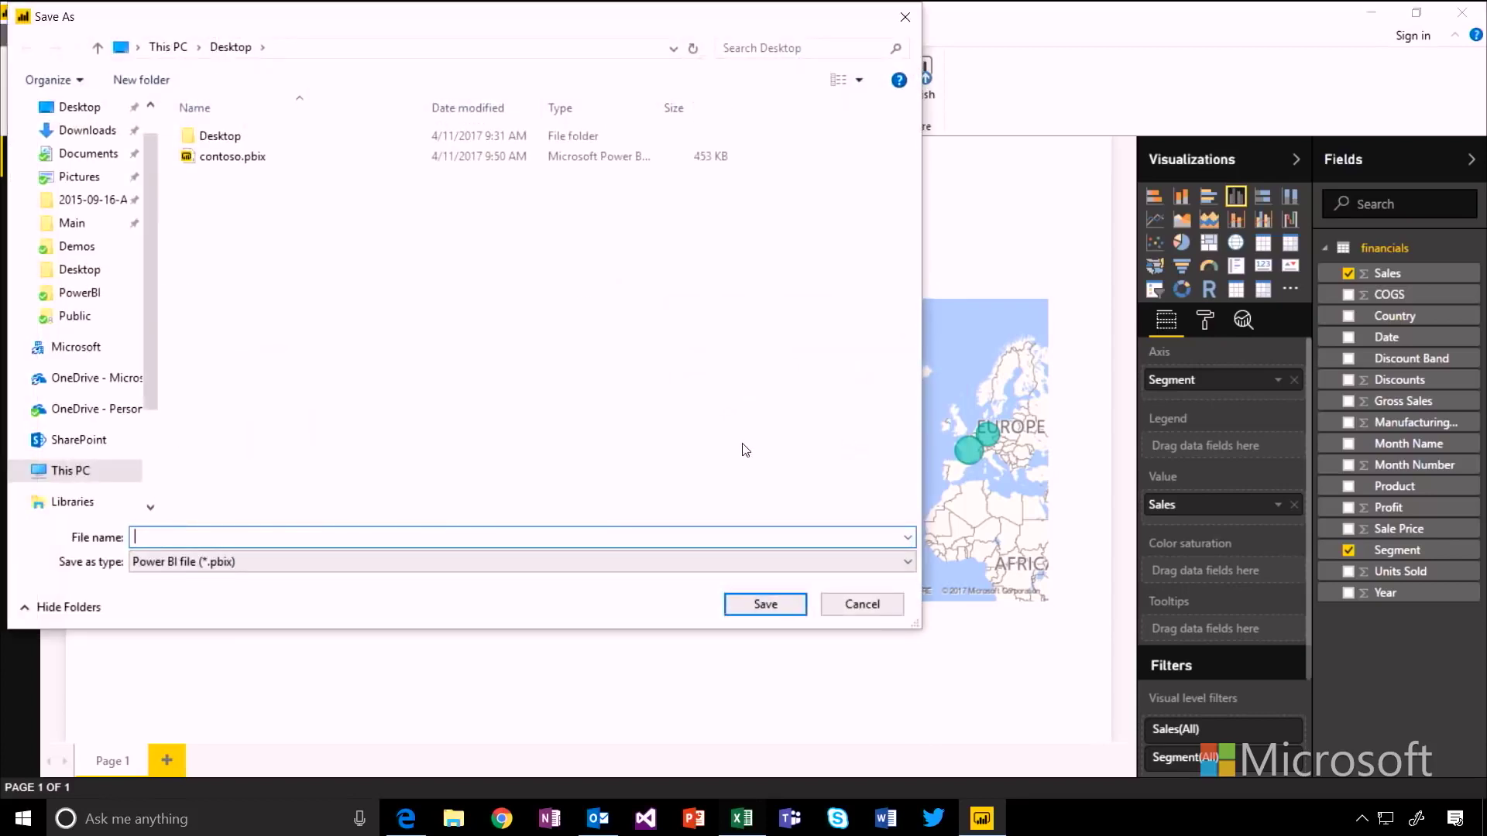
click(287, 158)
click(790, 612)
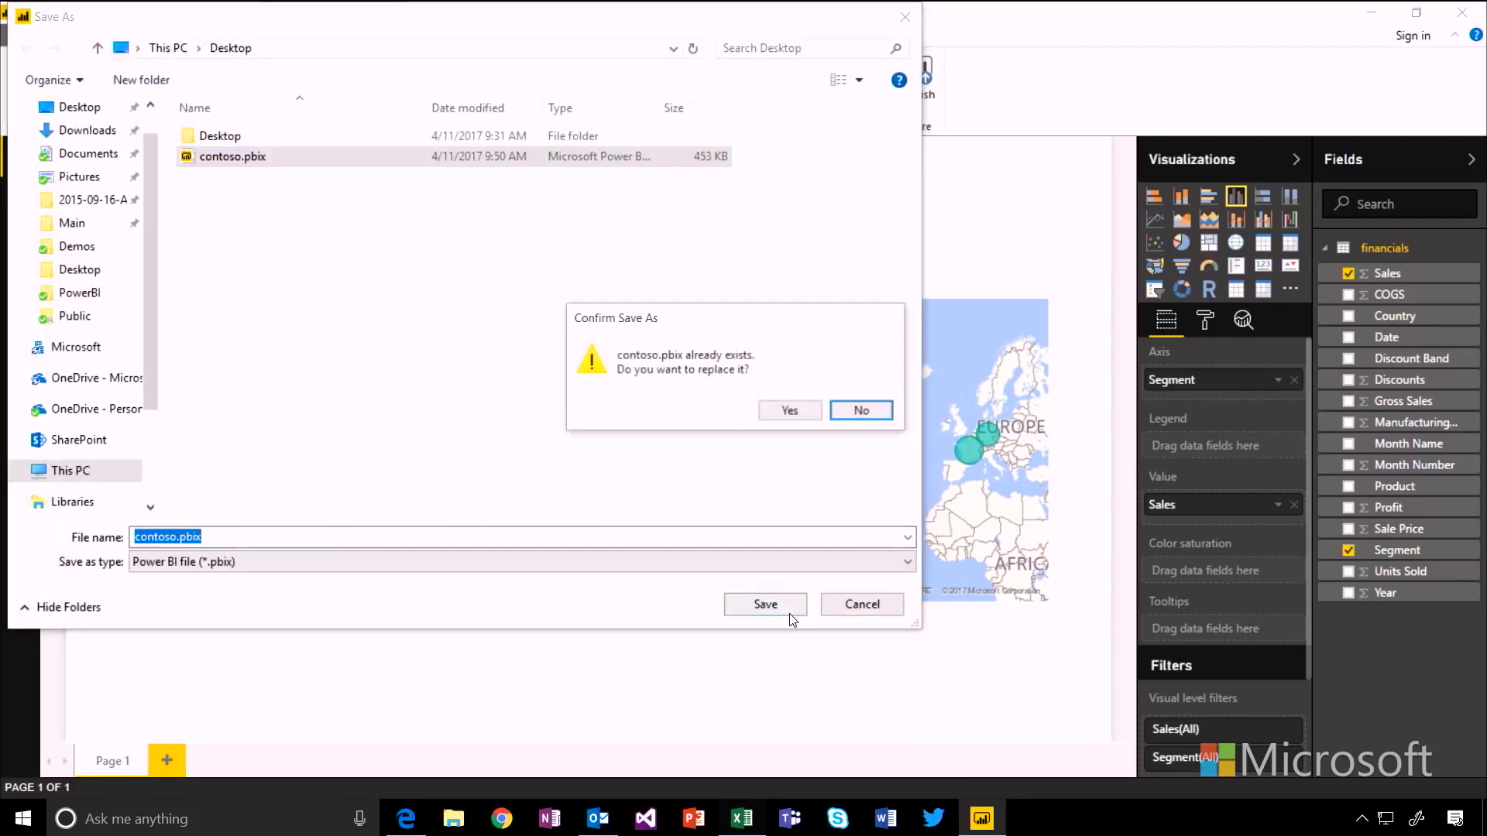
click(789, 411)
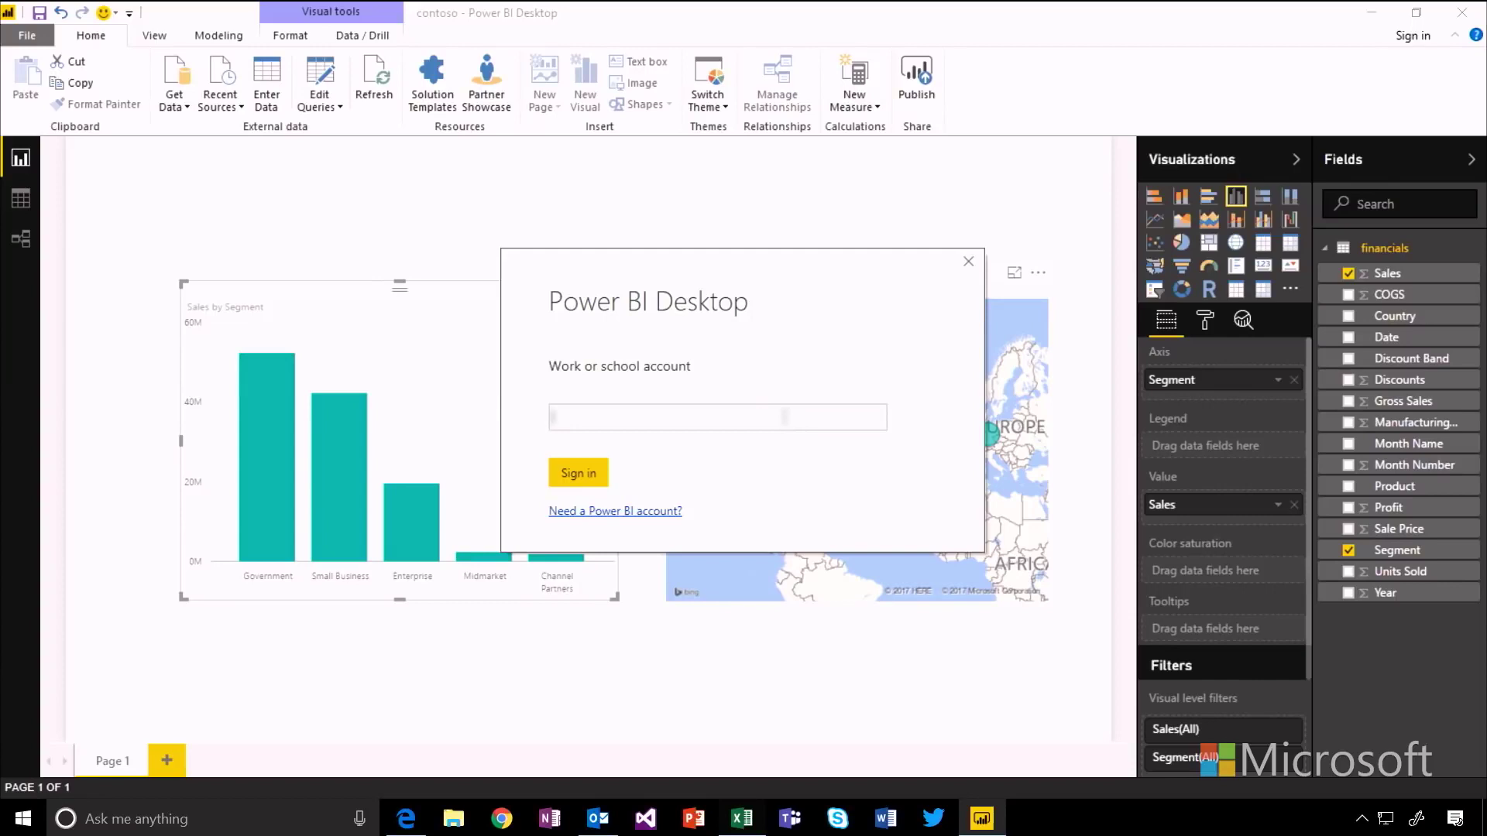
Sign in with the work account and publish the report to My workspace.
text(admin@contoso.com)
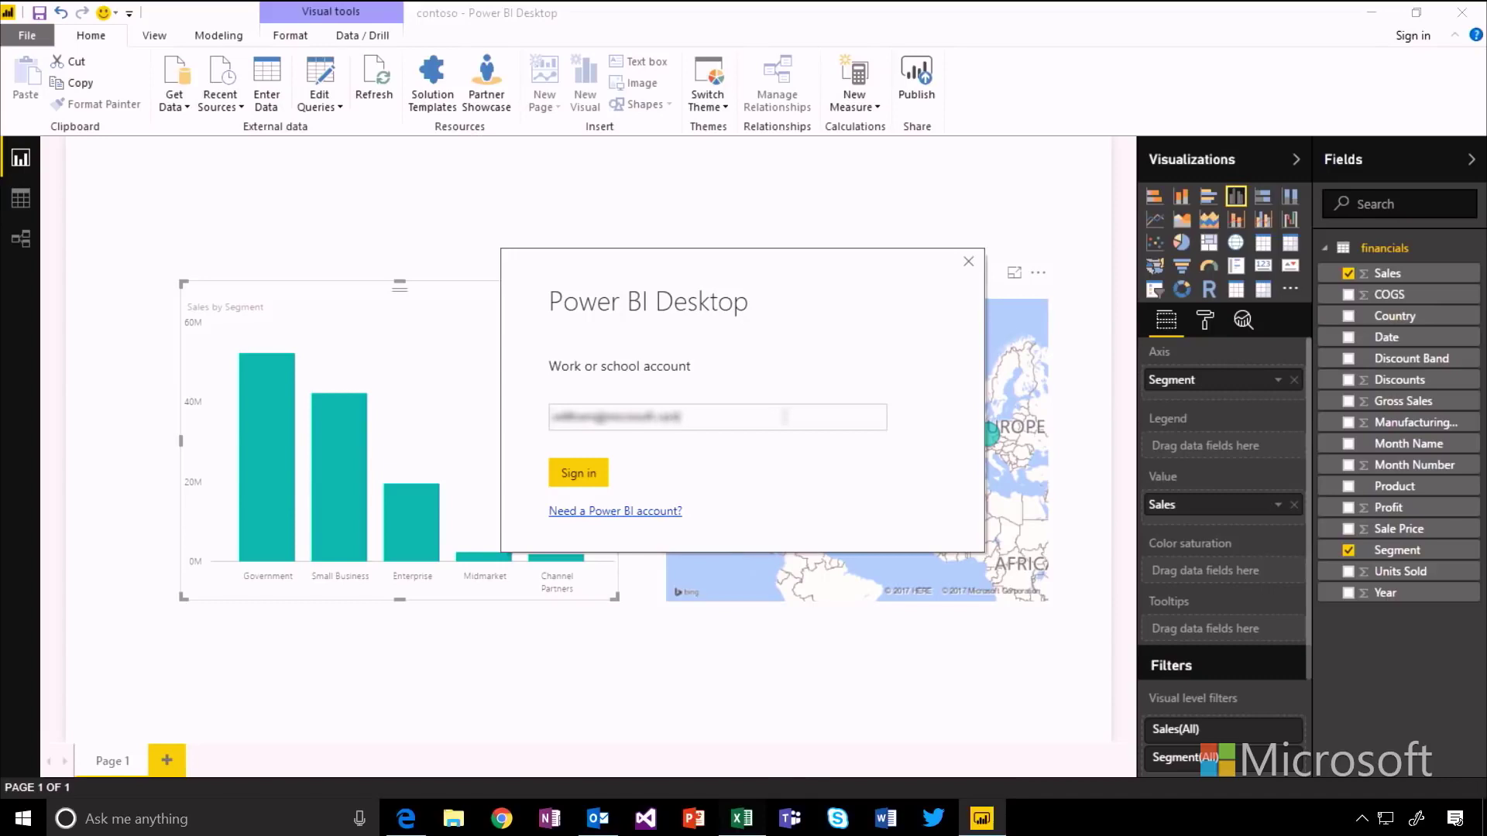
key(Return)
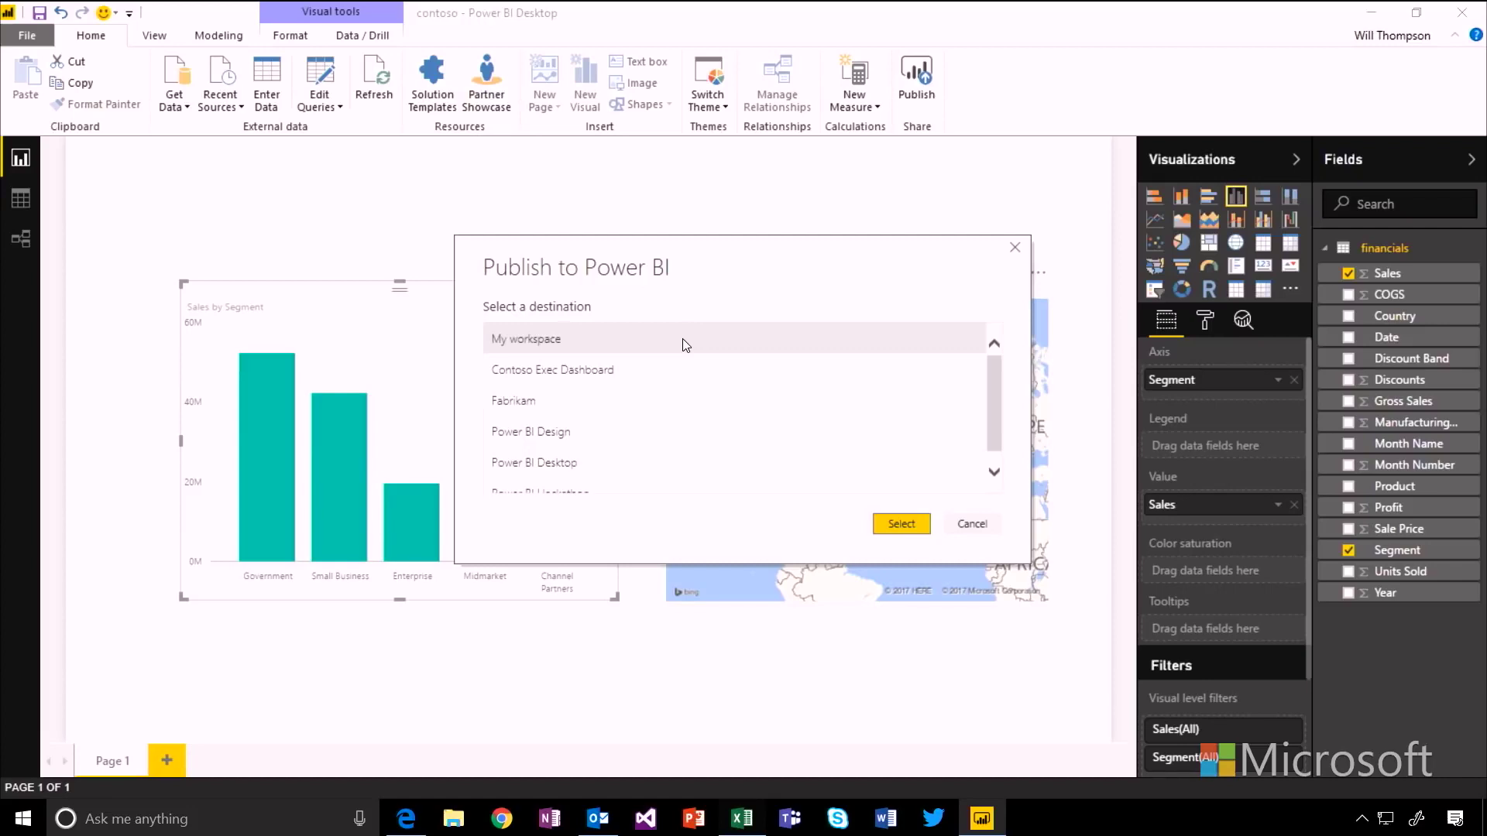
click(895, 526)
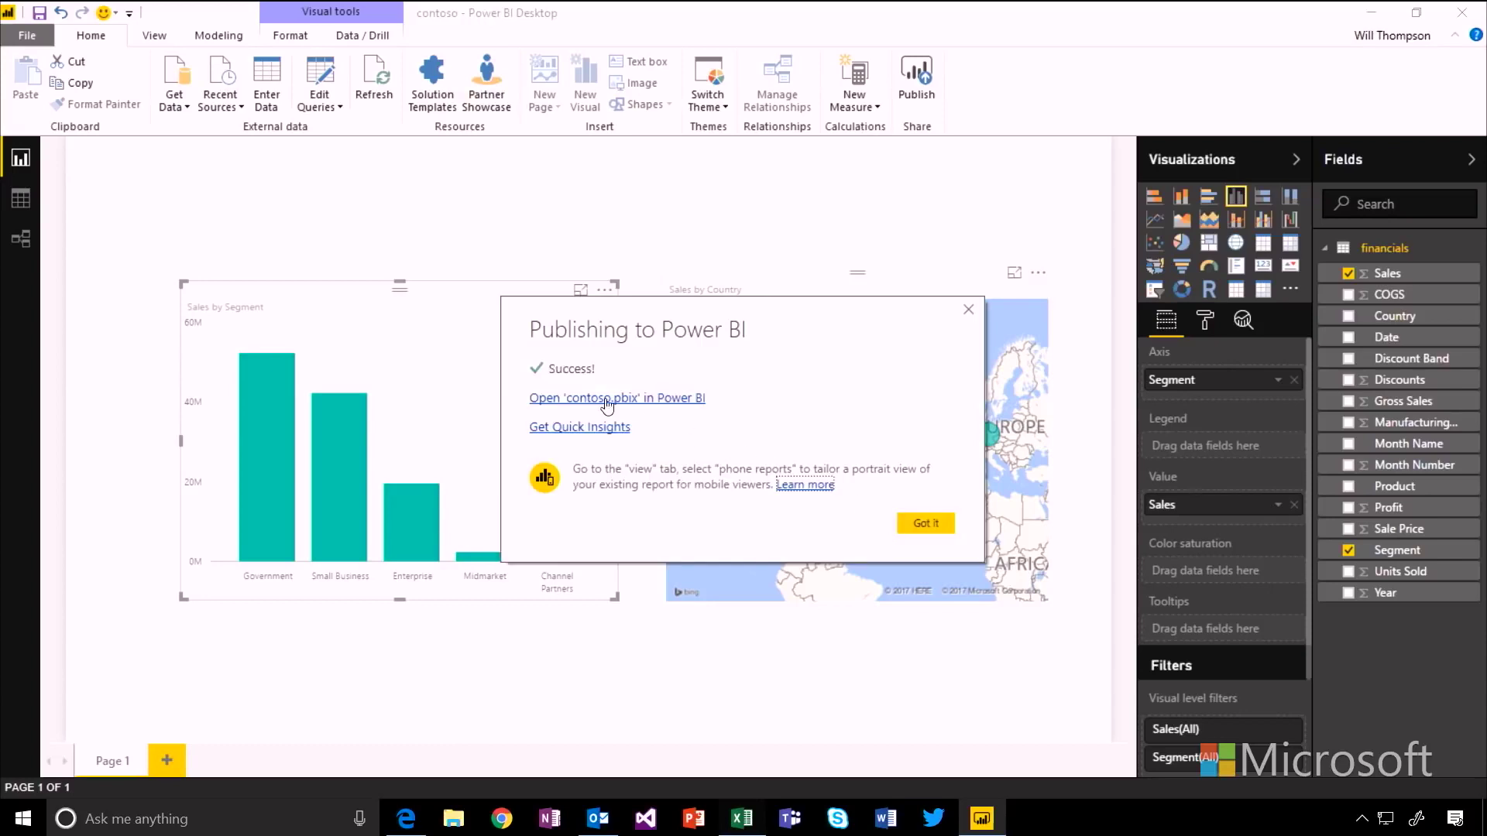
Open contoso.pbix in Power BI service, cross-filter to Government, then clear it.
click(580, 399)
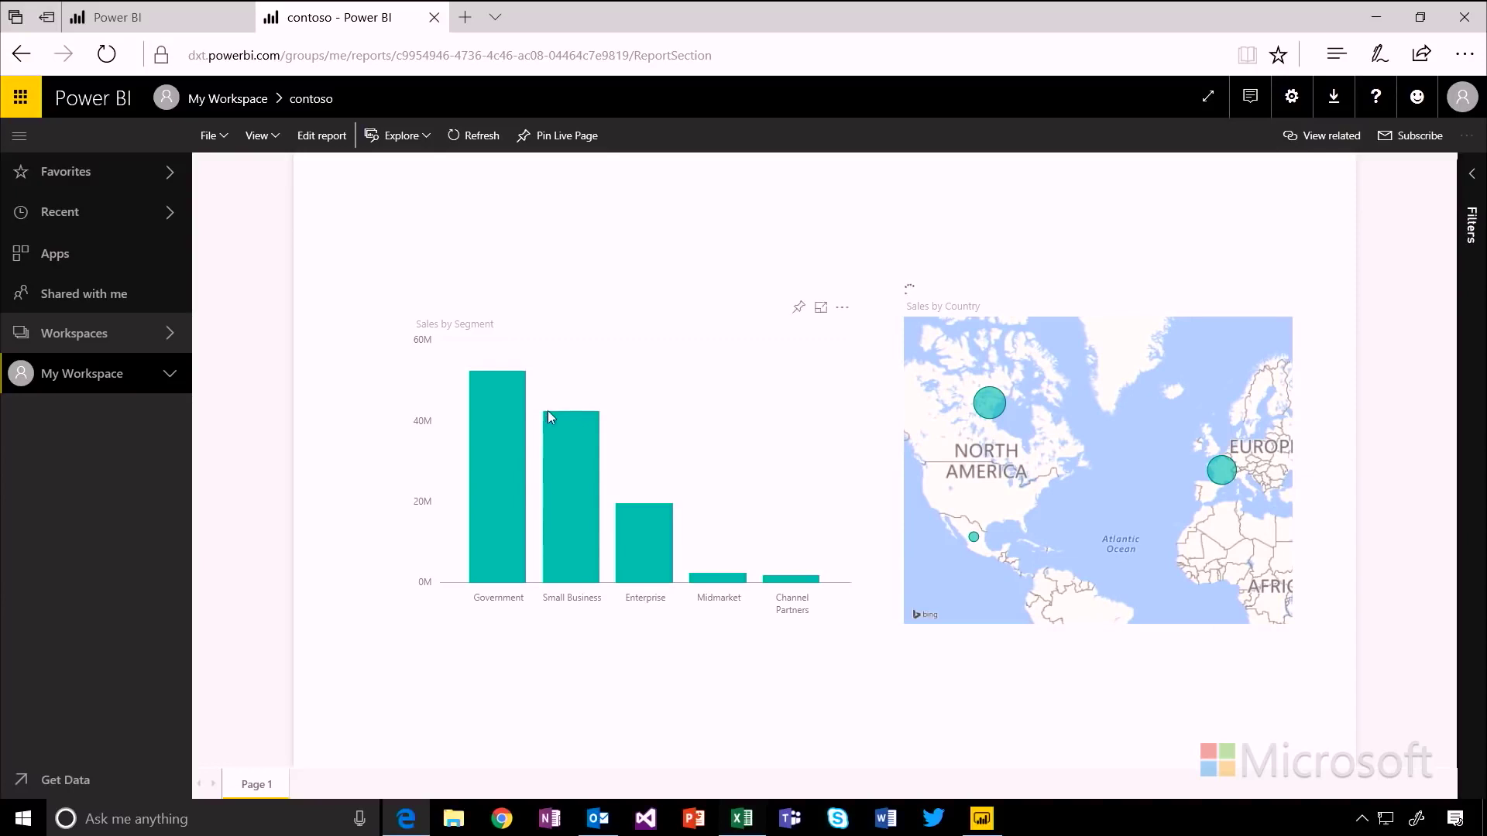
click(514, 436)
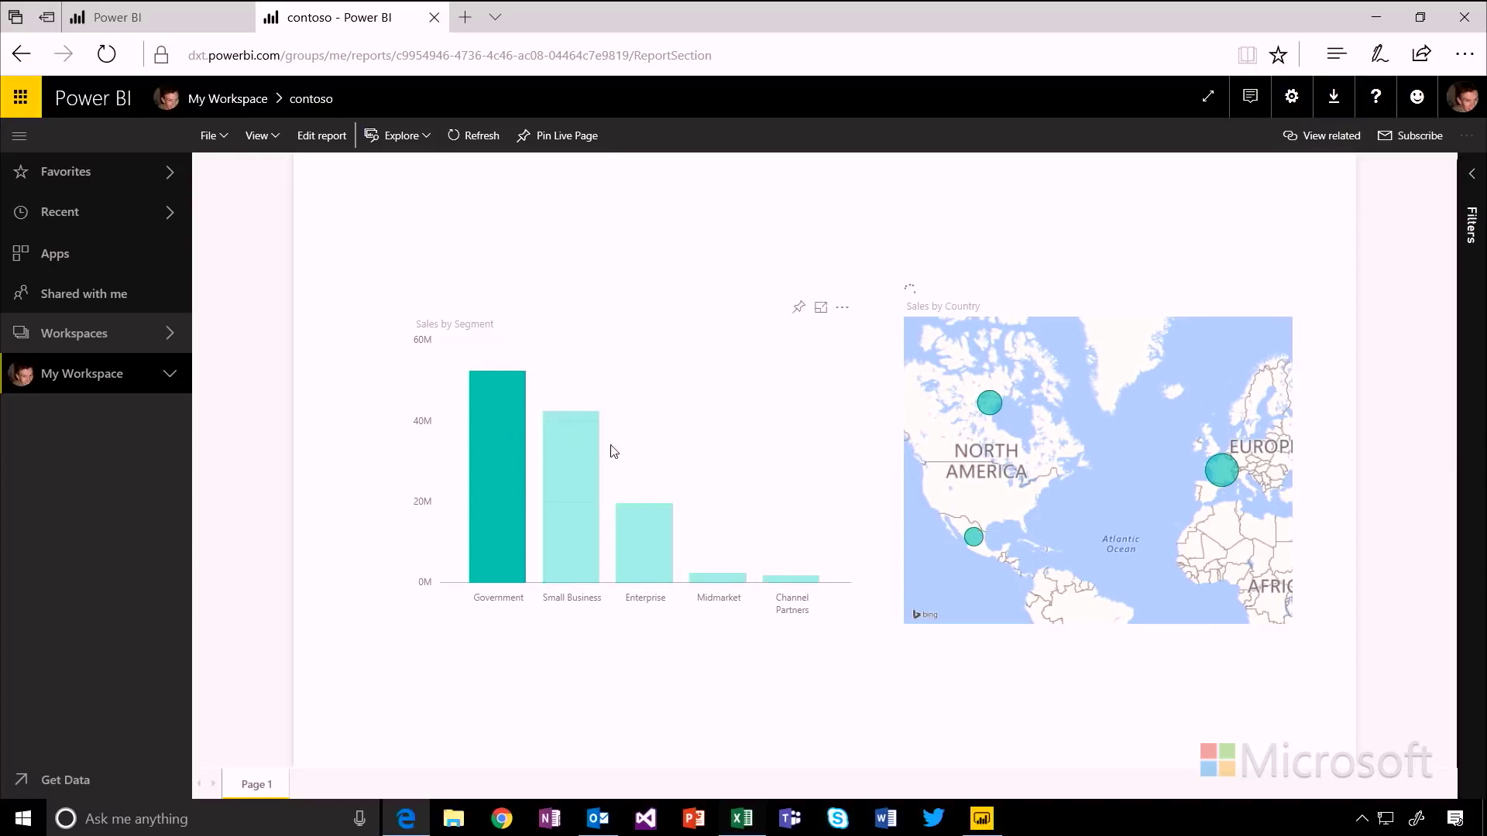
click(780, 515)
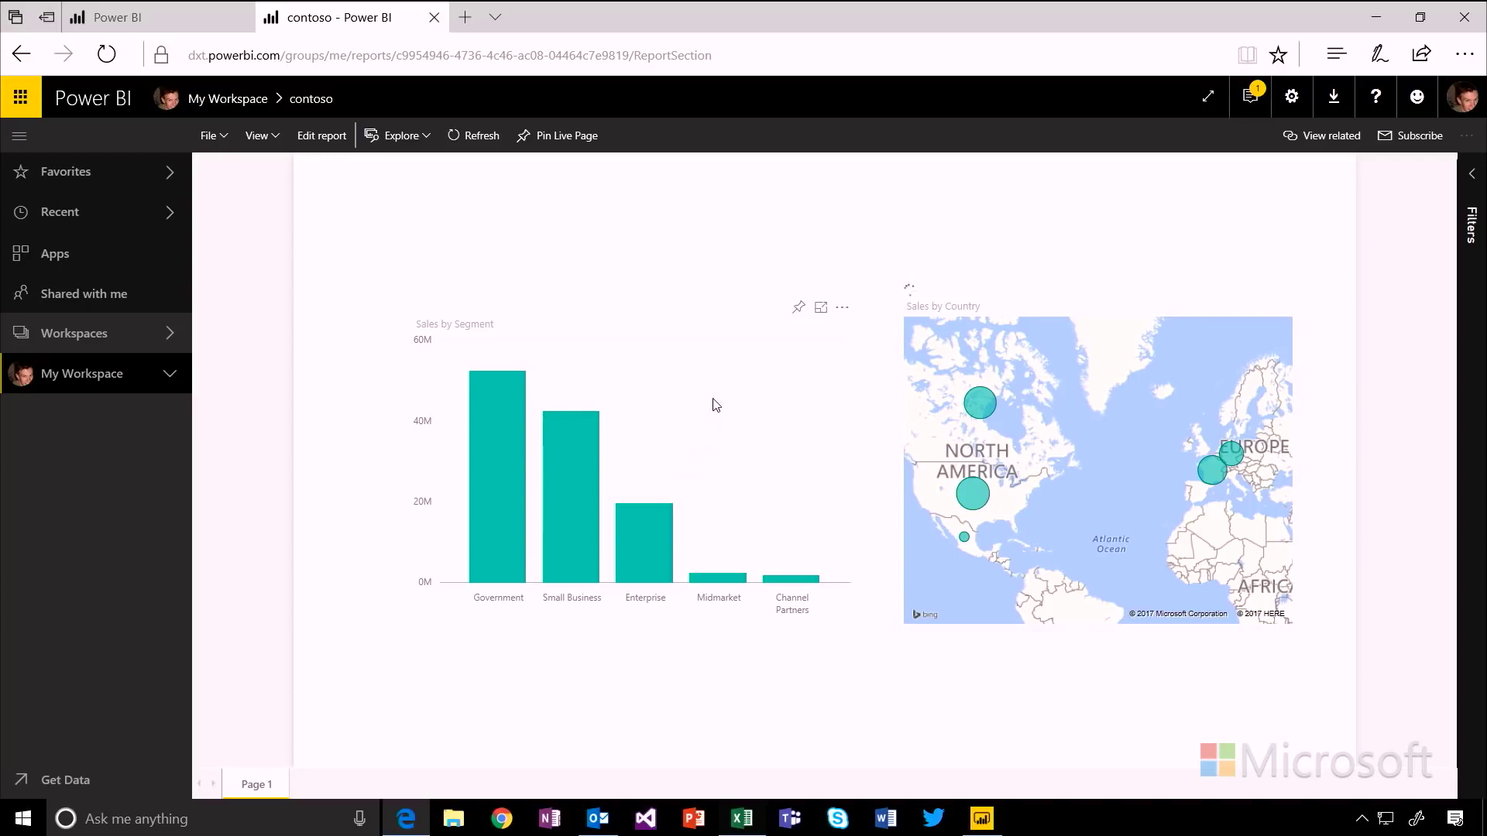
Pin the Sales by Segment chart to a new dashboard named 'Contoso Financials'.
click(798, 310)
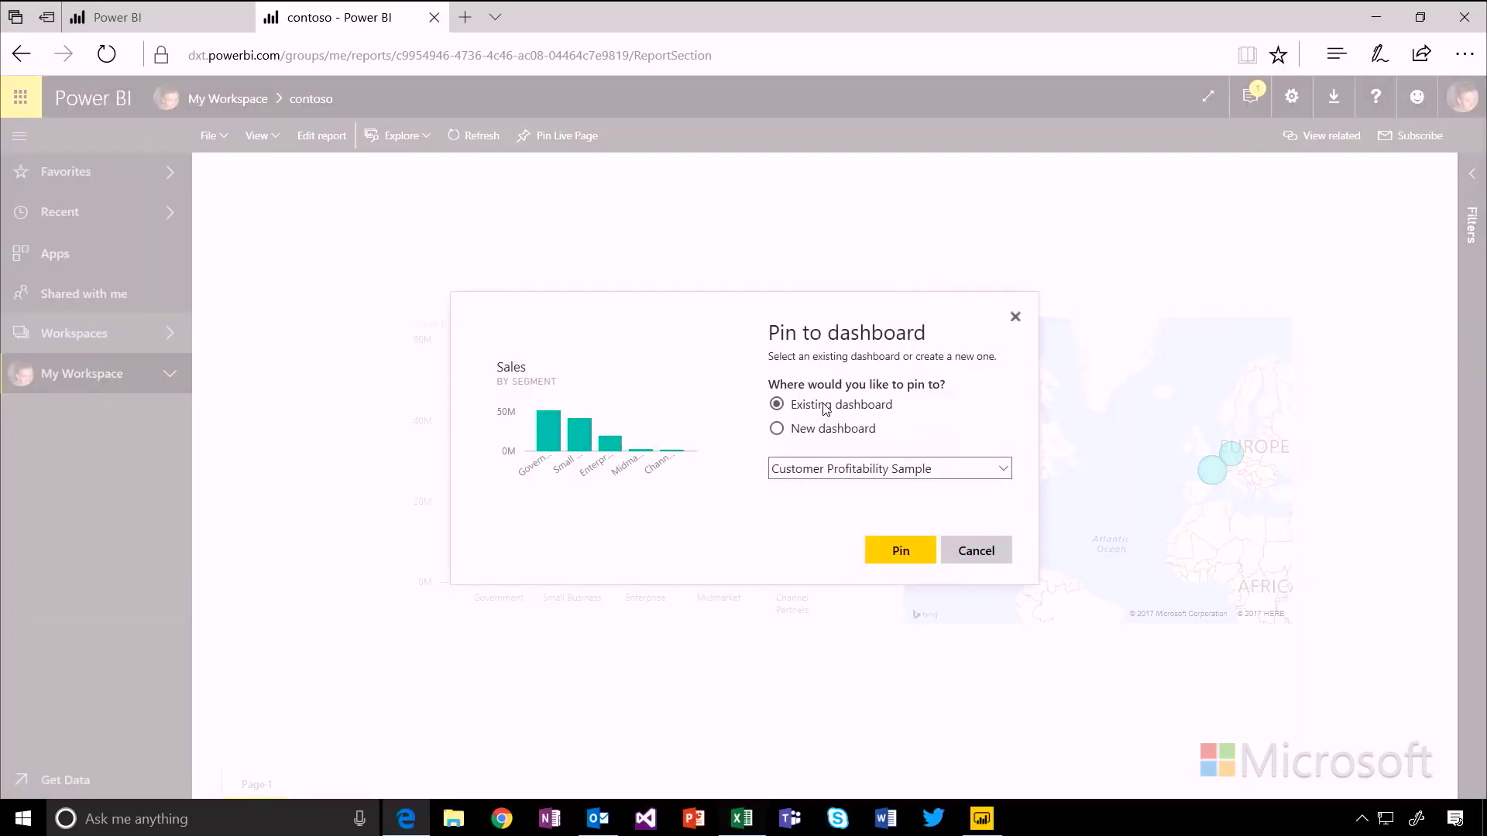
click(815, 431)
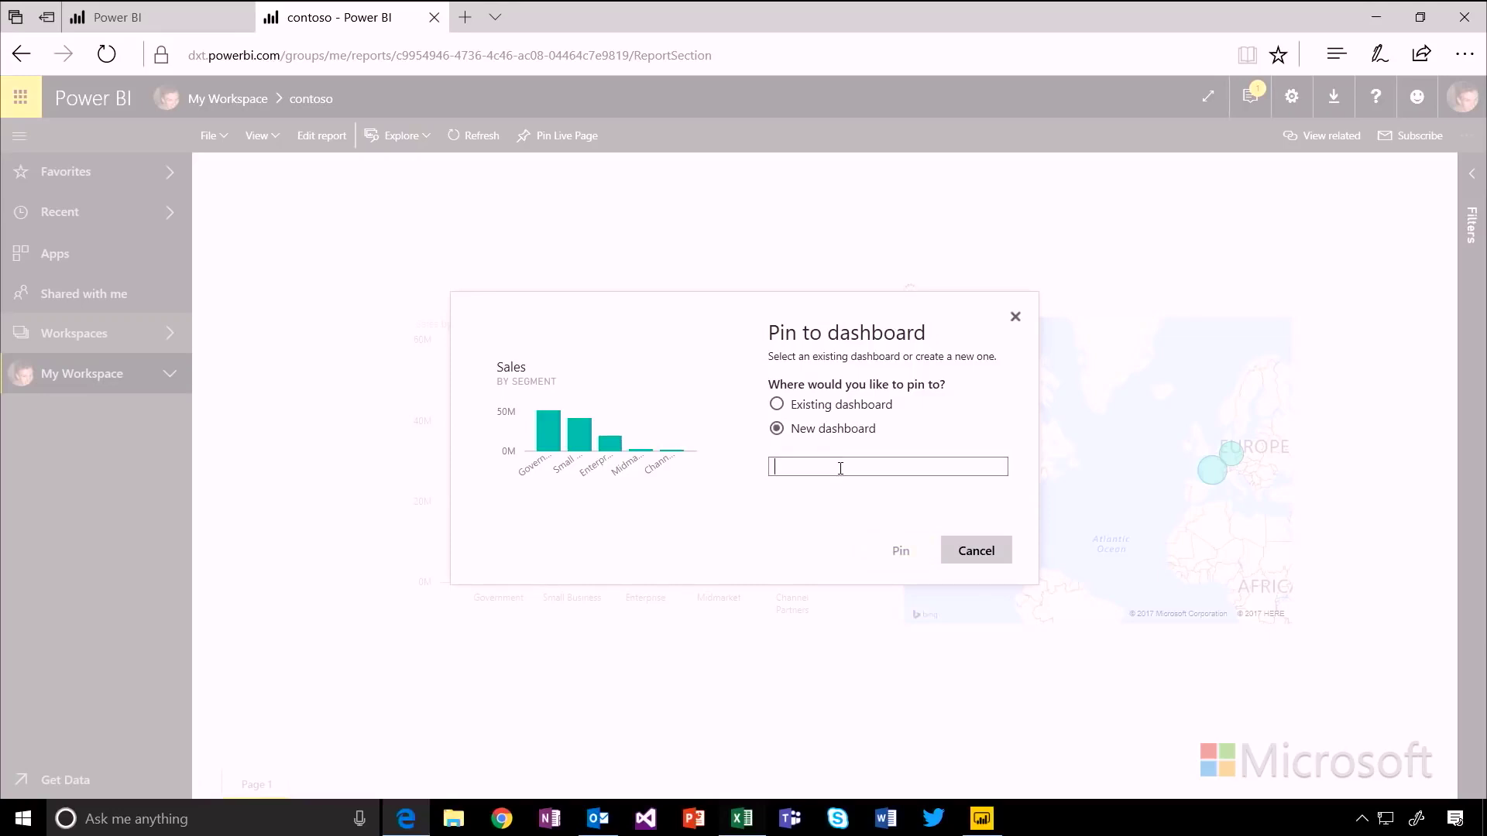
text(Contoso Fin)
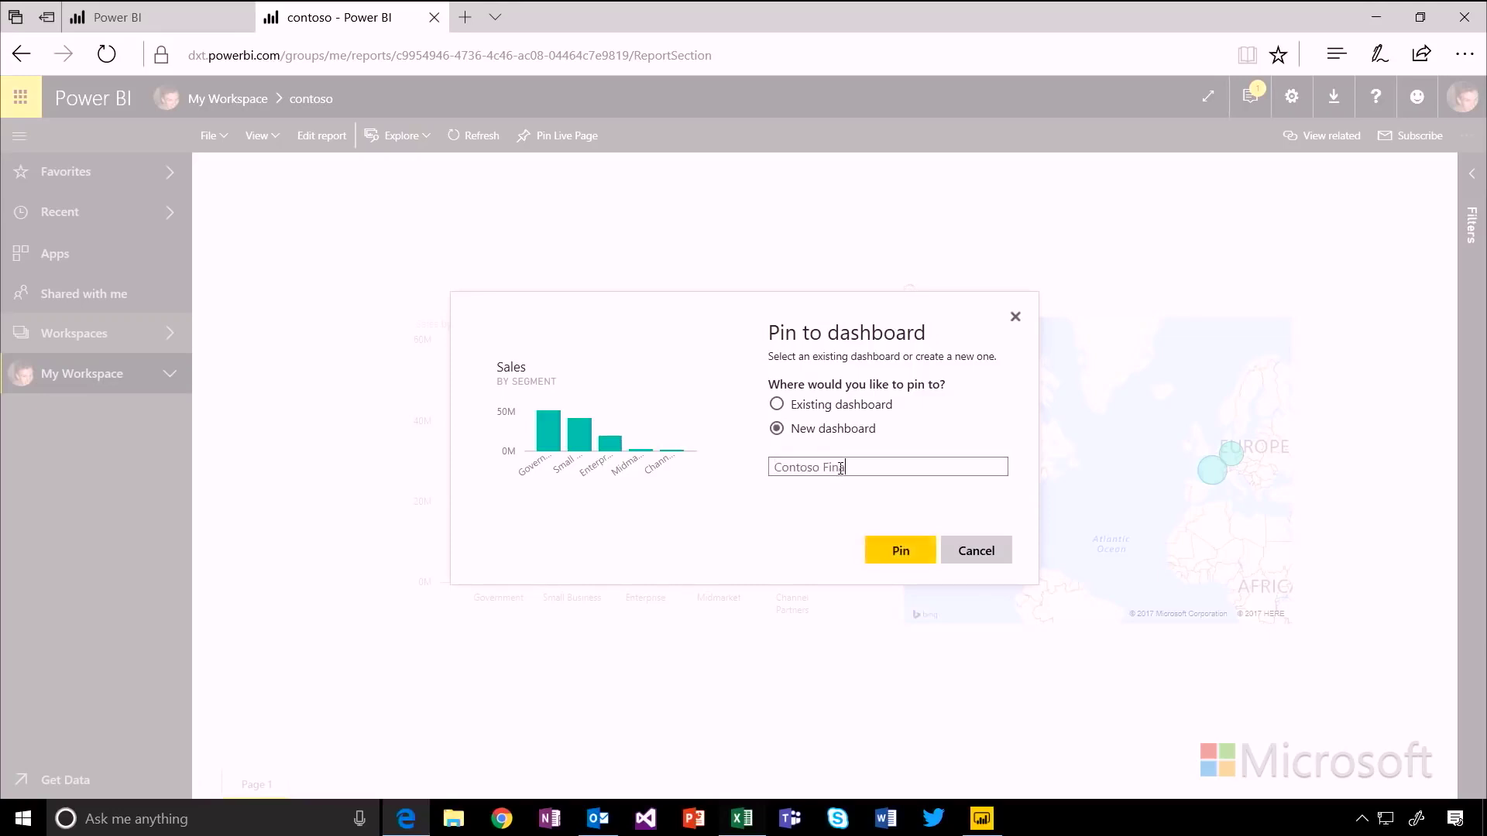
text(ancials)
click(891, 550)
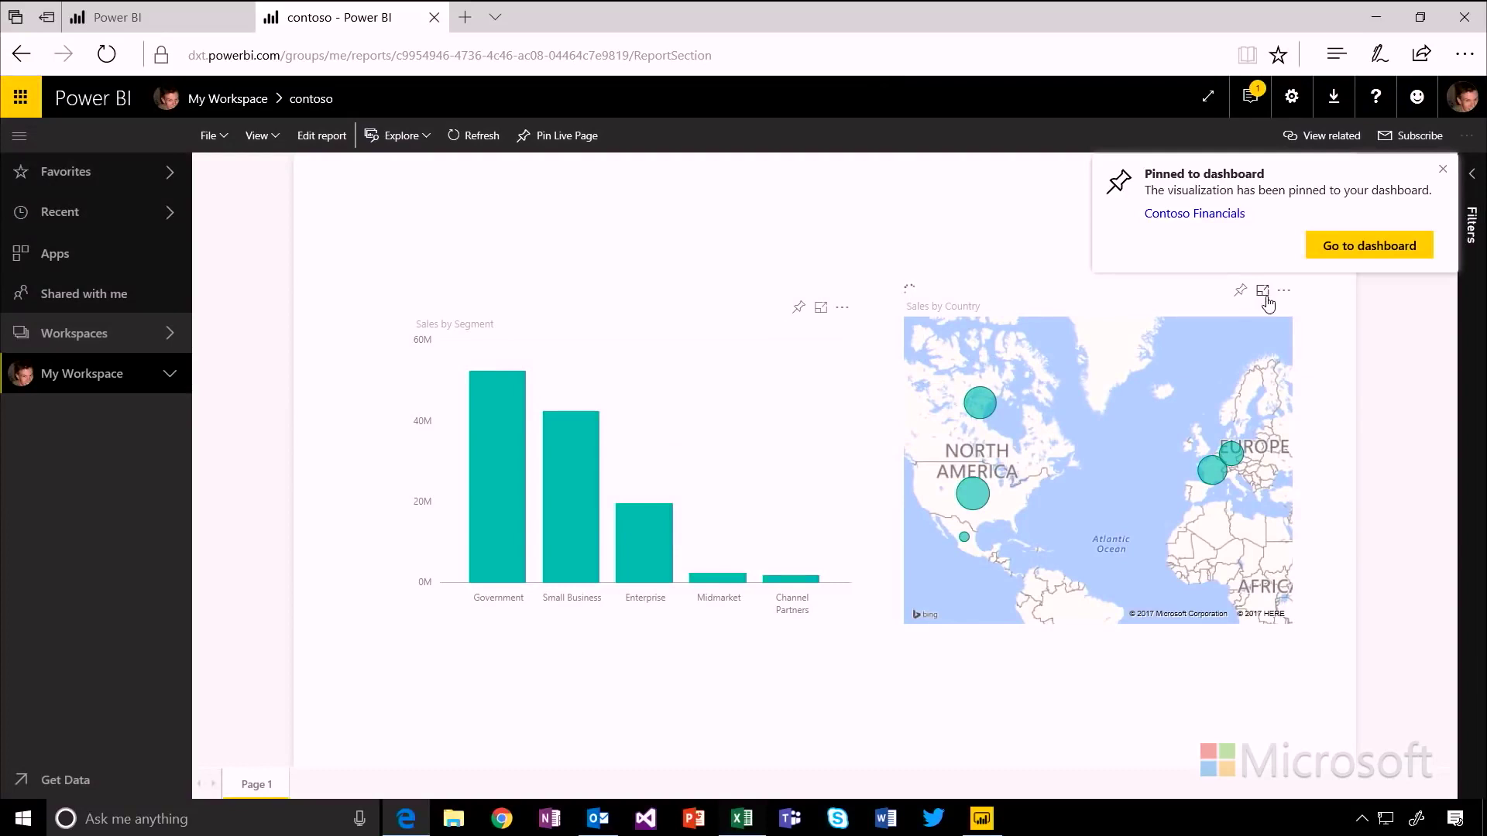
Pin the Sales by Country map to Contoso Financials and view the dashboard.
click(1238, 292)
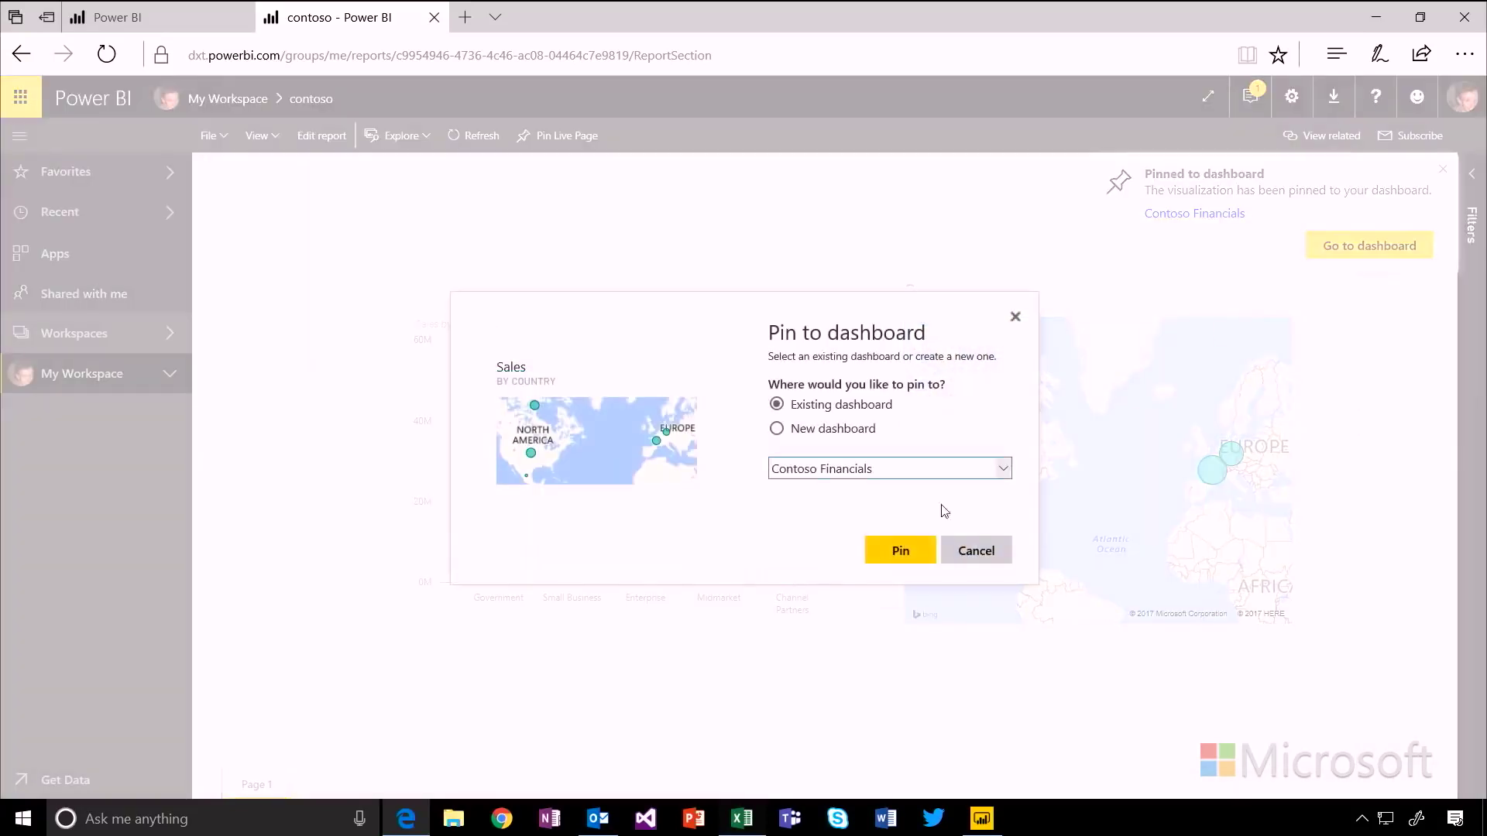
click(899, 551)
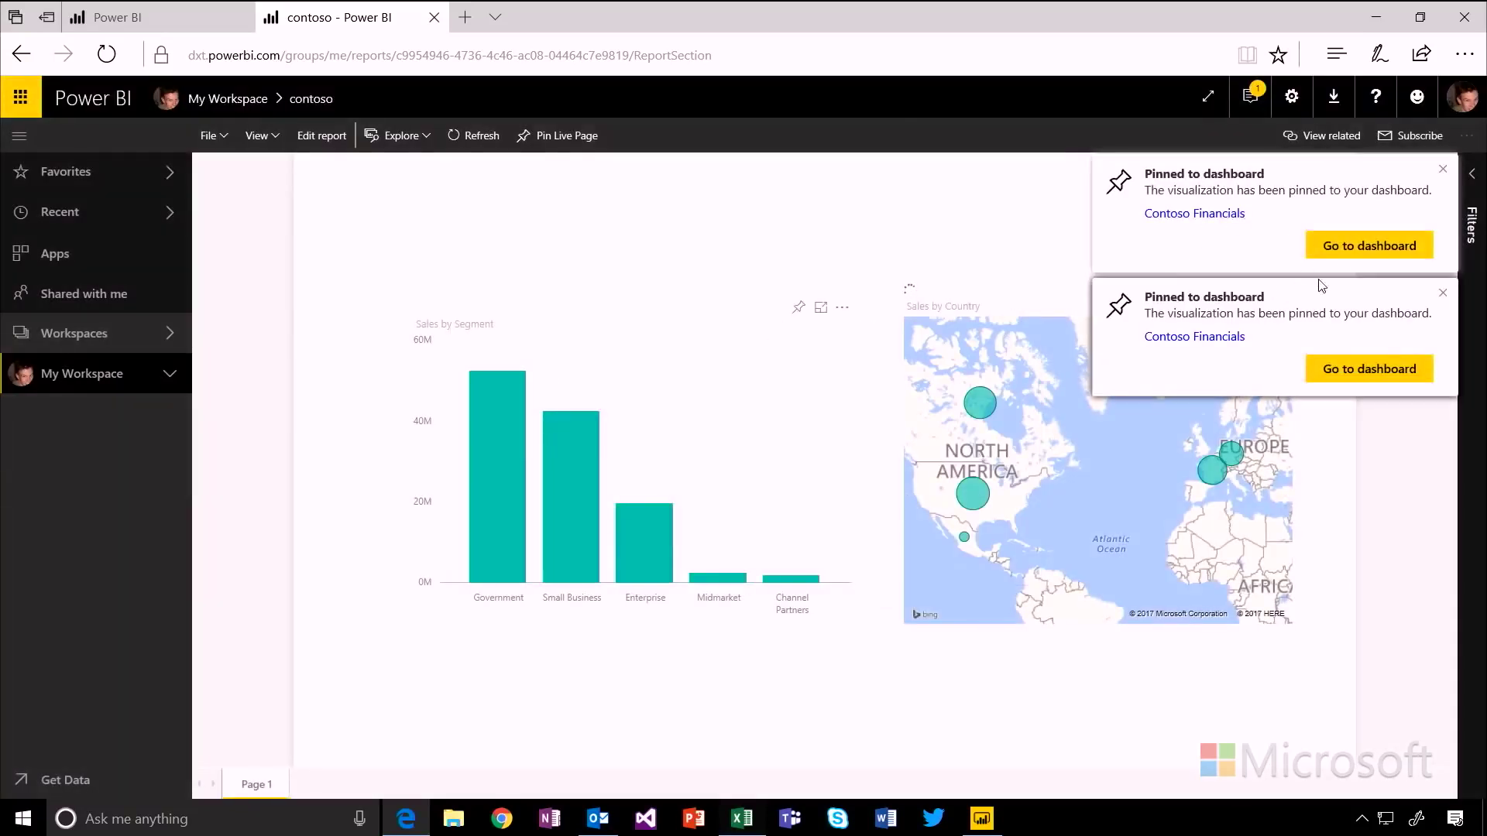
click(1352, 248)
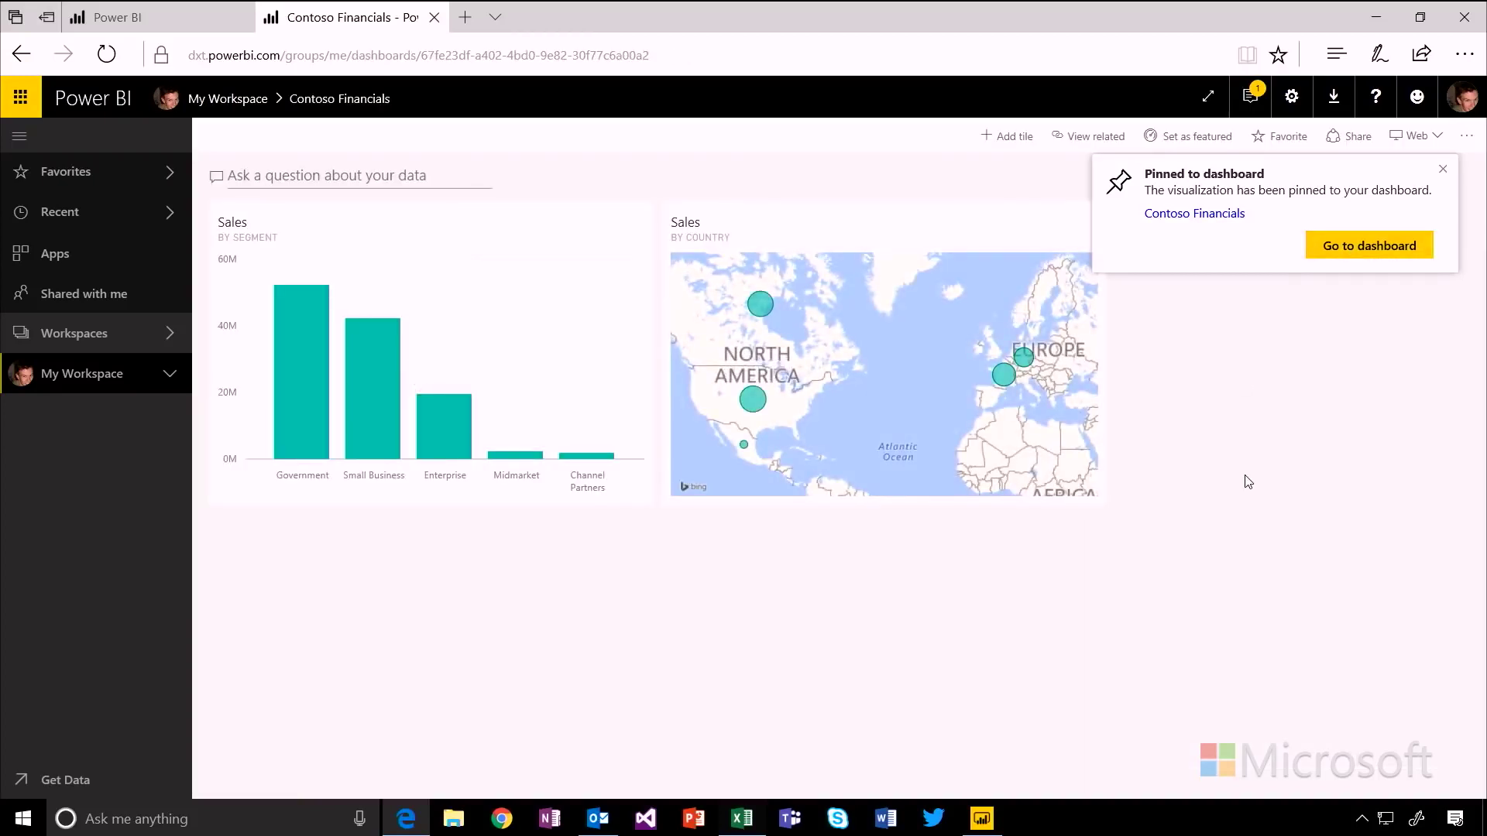